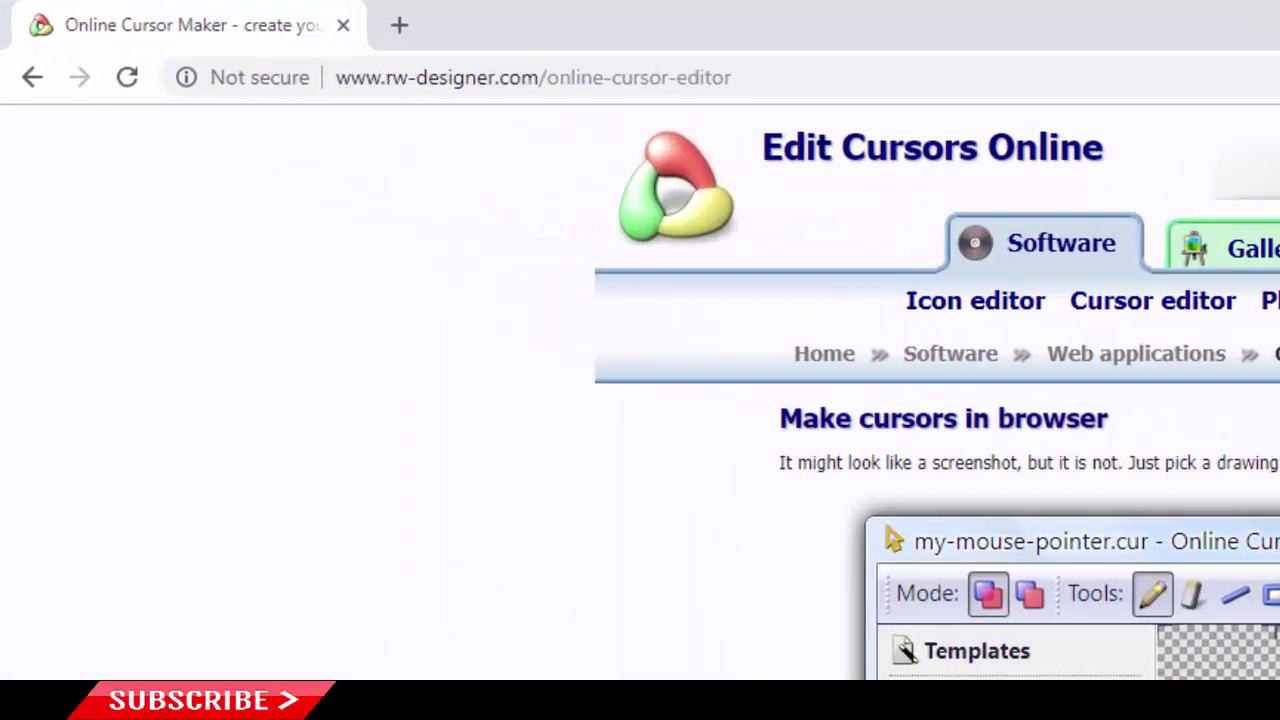
Try several arrow templates and settle on the black-outlined, white-filled arrow as the starting cursor.
click(474, 105)
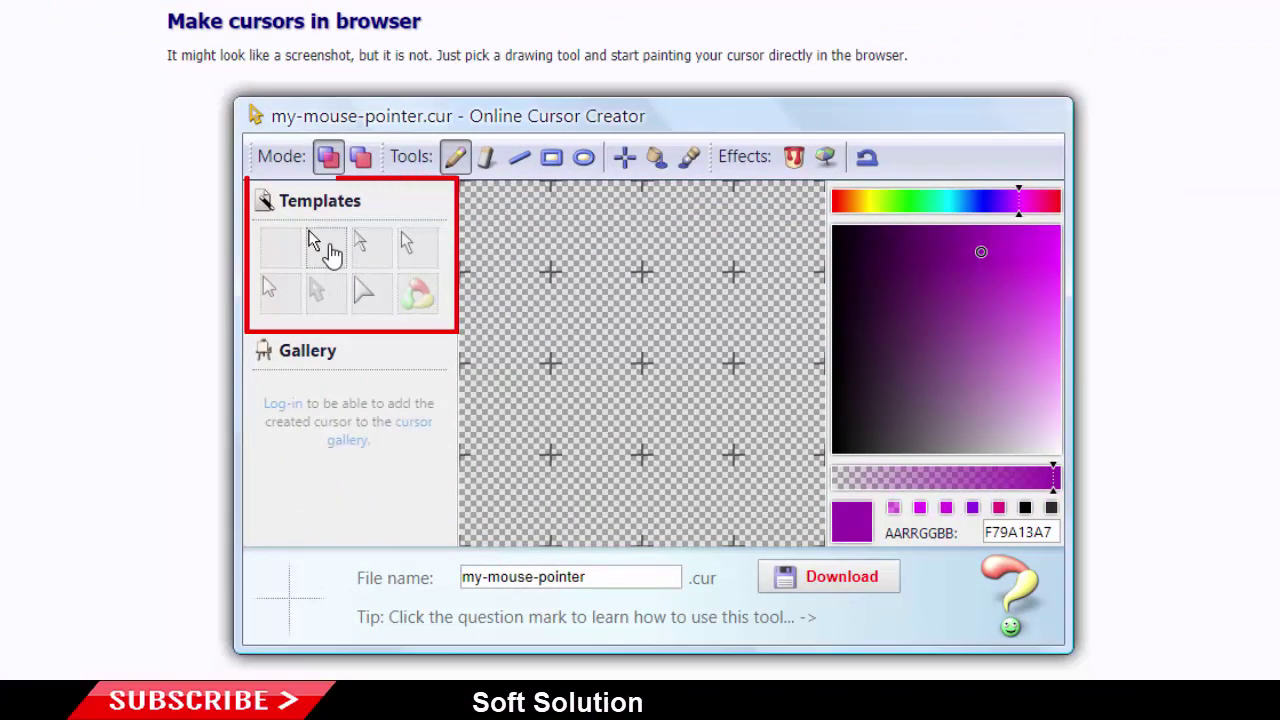
click(330, 250)
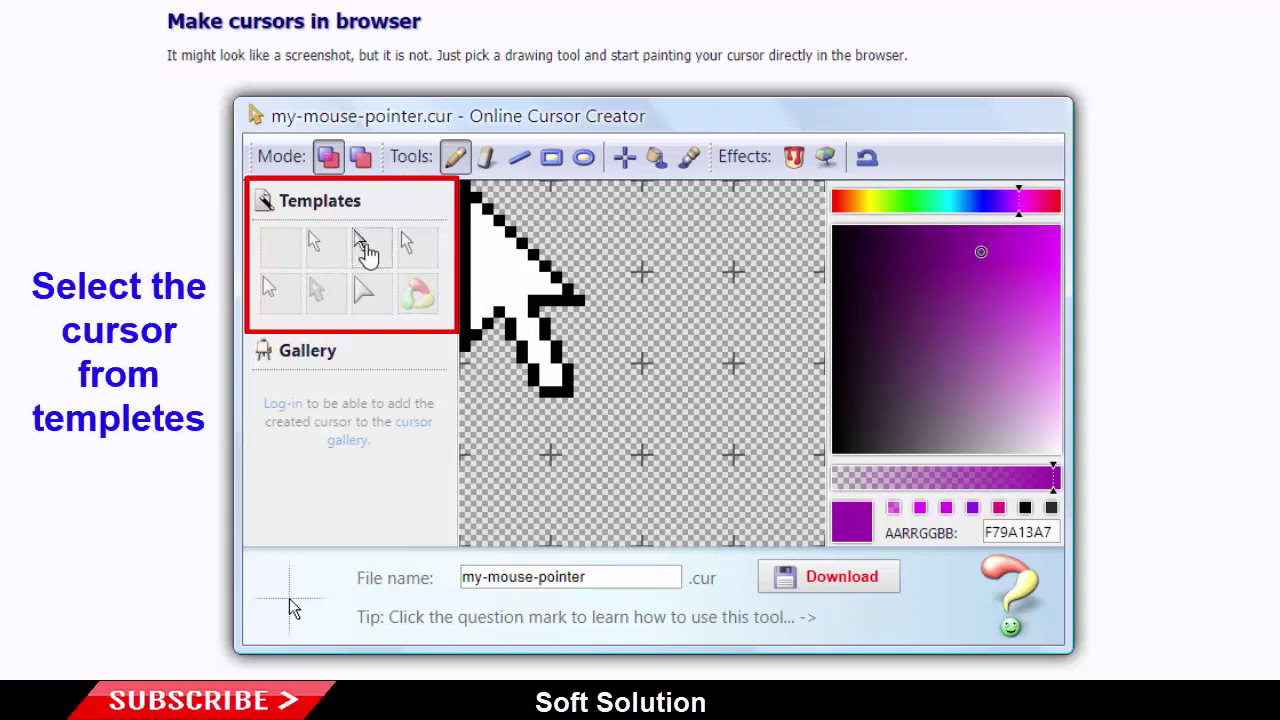
click(366, 250)
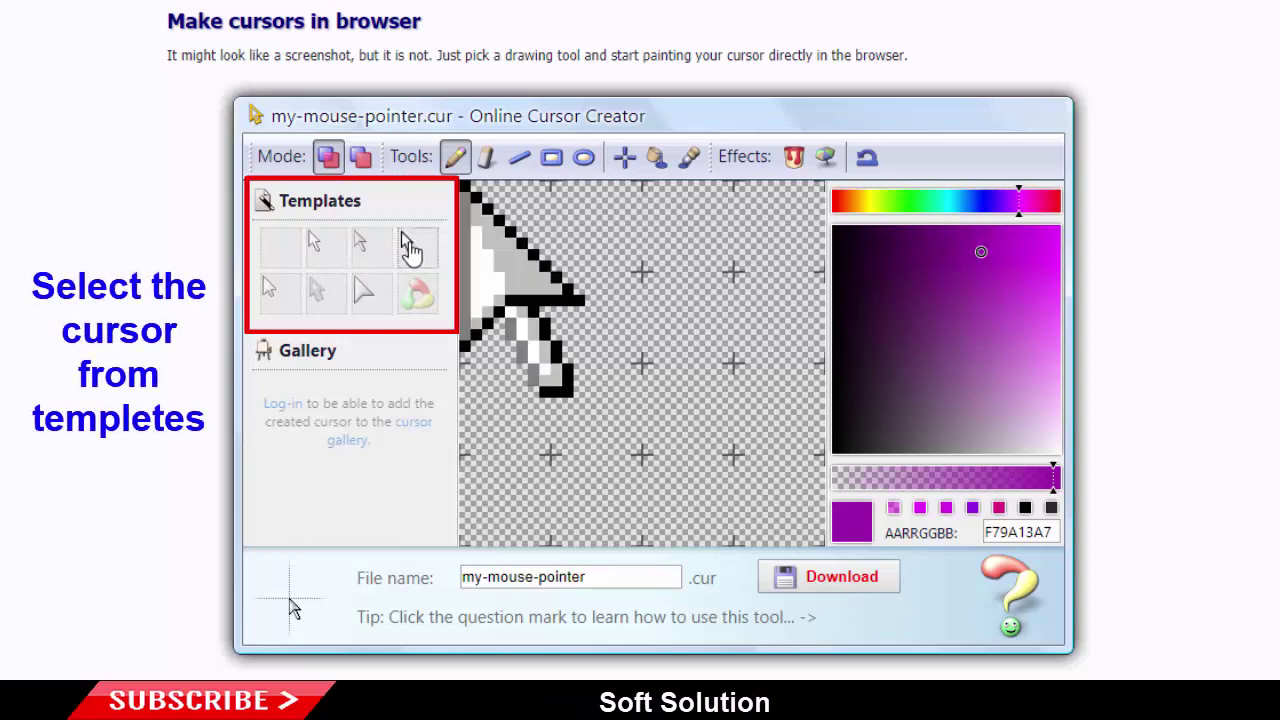
click(410, 250)
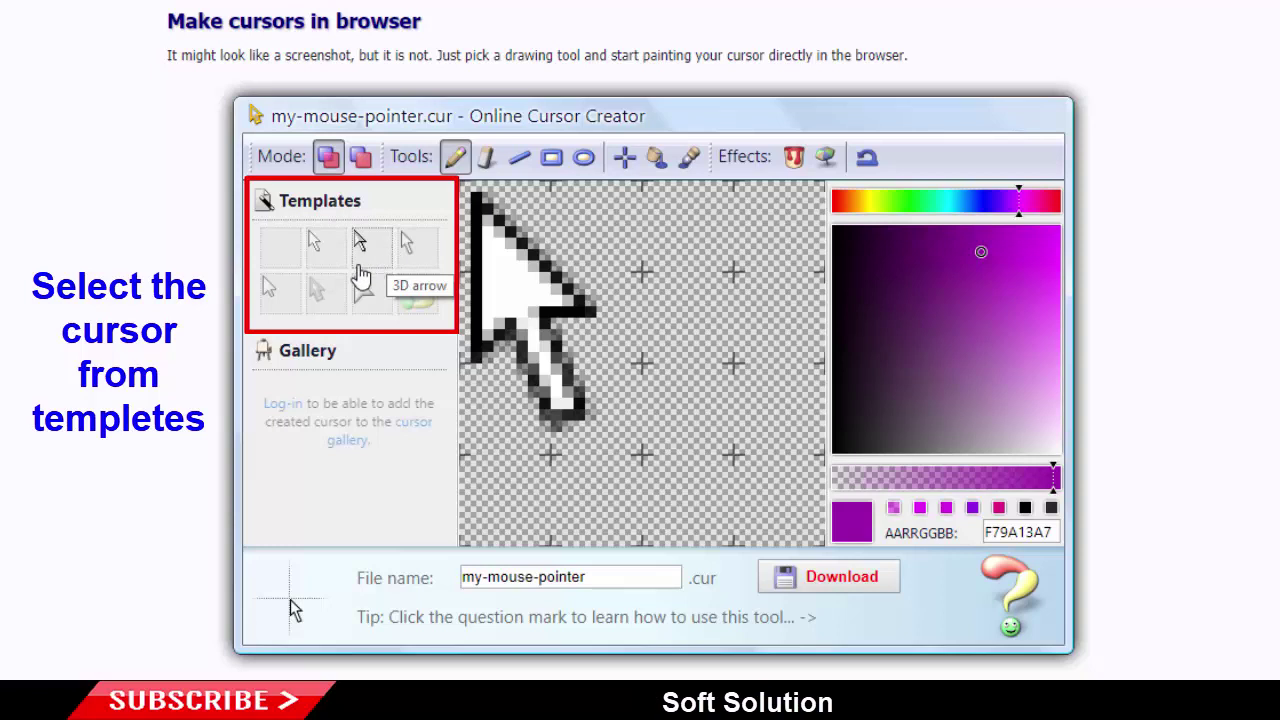
click(286, 298)
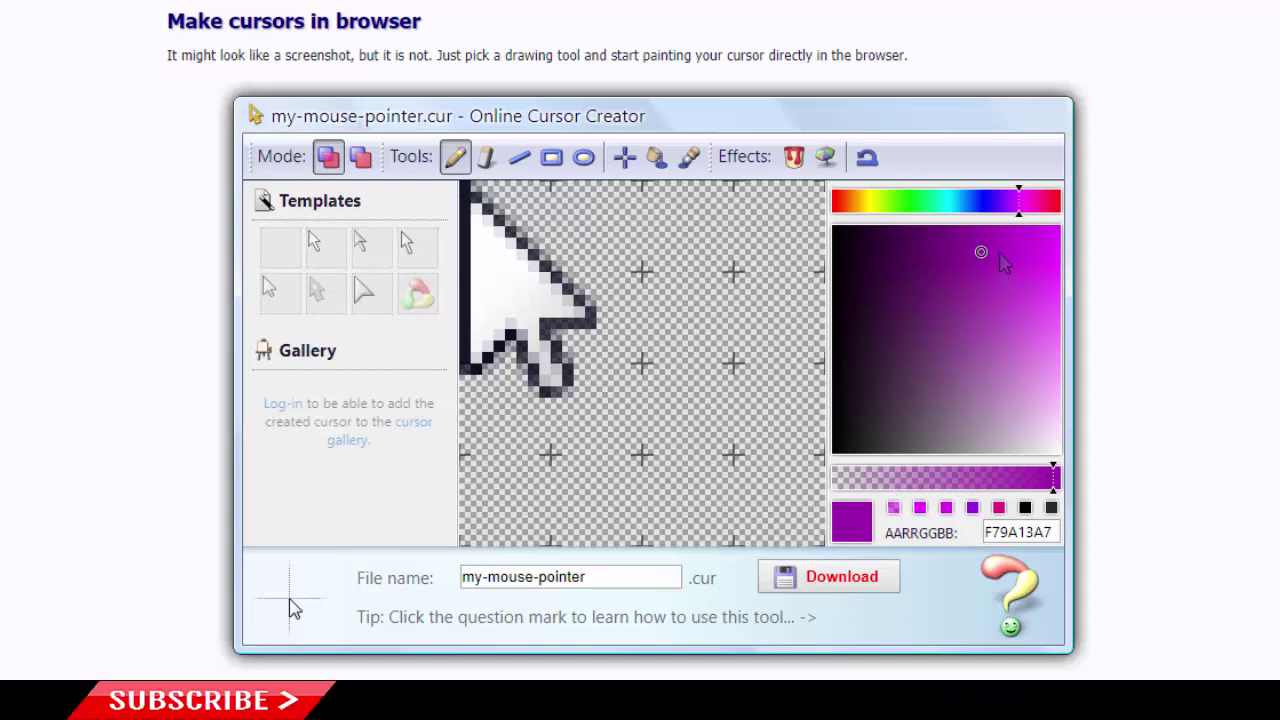
Choose a bright purple as the drawing colour in the colour picker.
click(1012, 262)
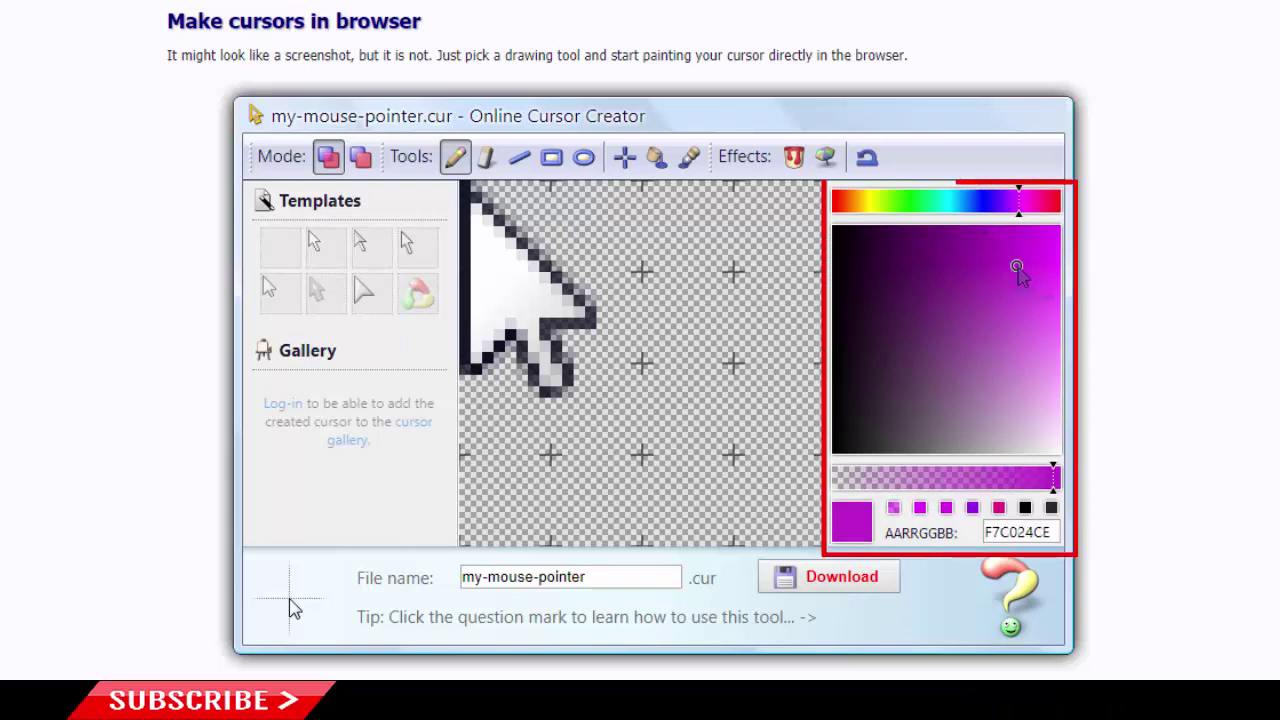
click(1035, 268)
click(1026, 250)
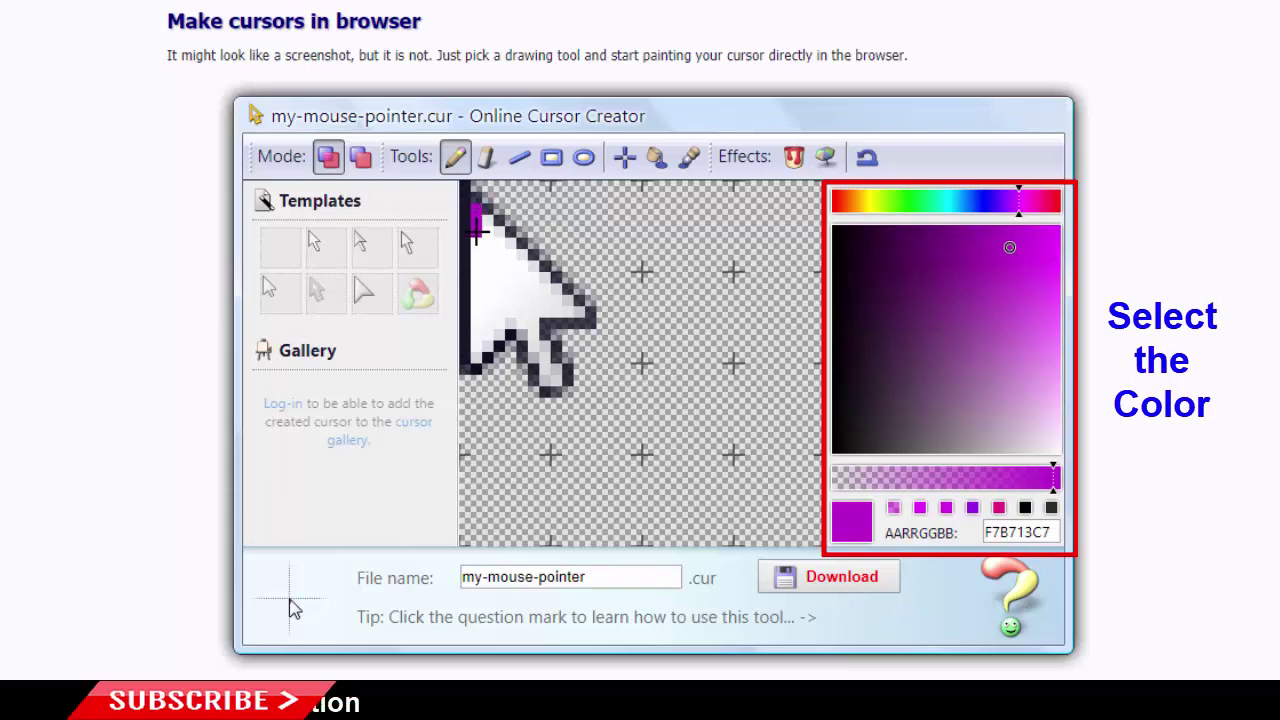
Paint the arrow's left edge and upper-left interior purple, undoing one stray stroke.
drag(473, 270, 475, 325)
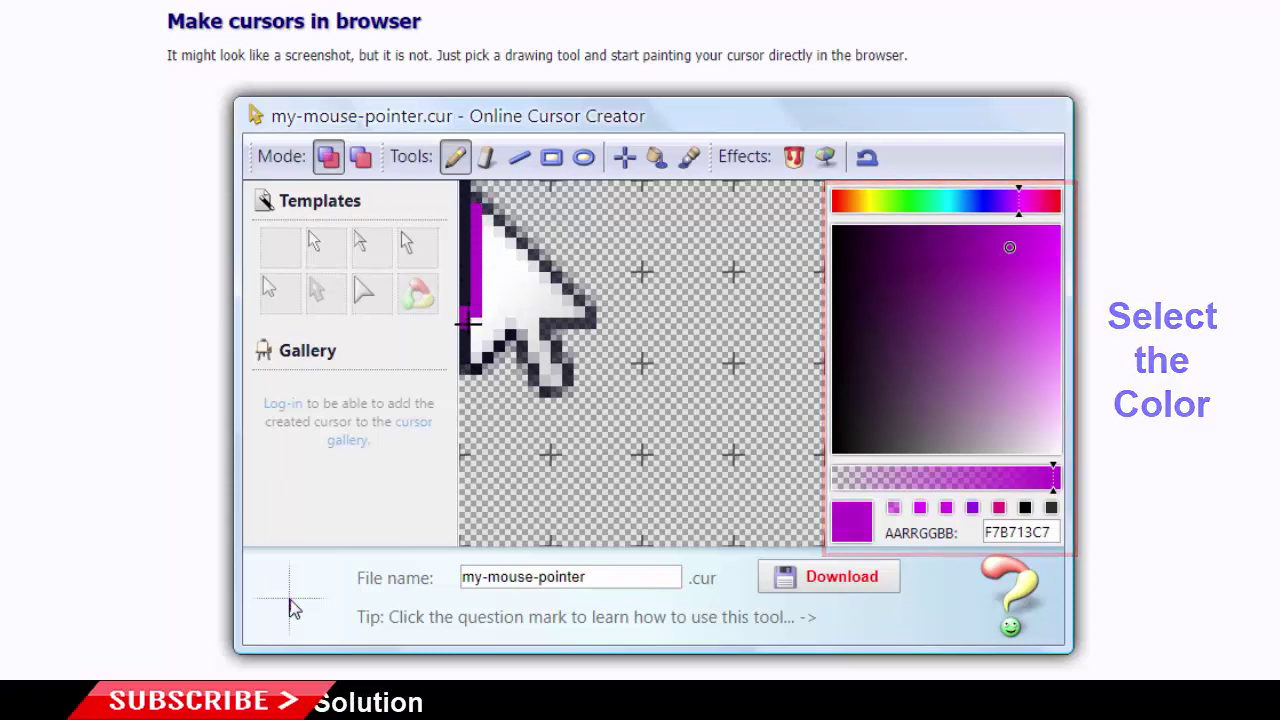
click(866, 157)
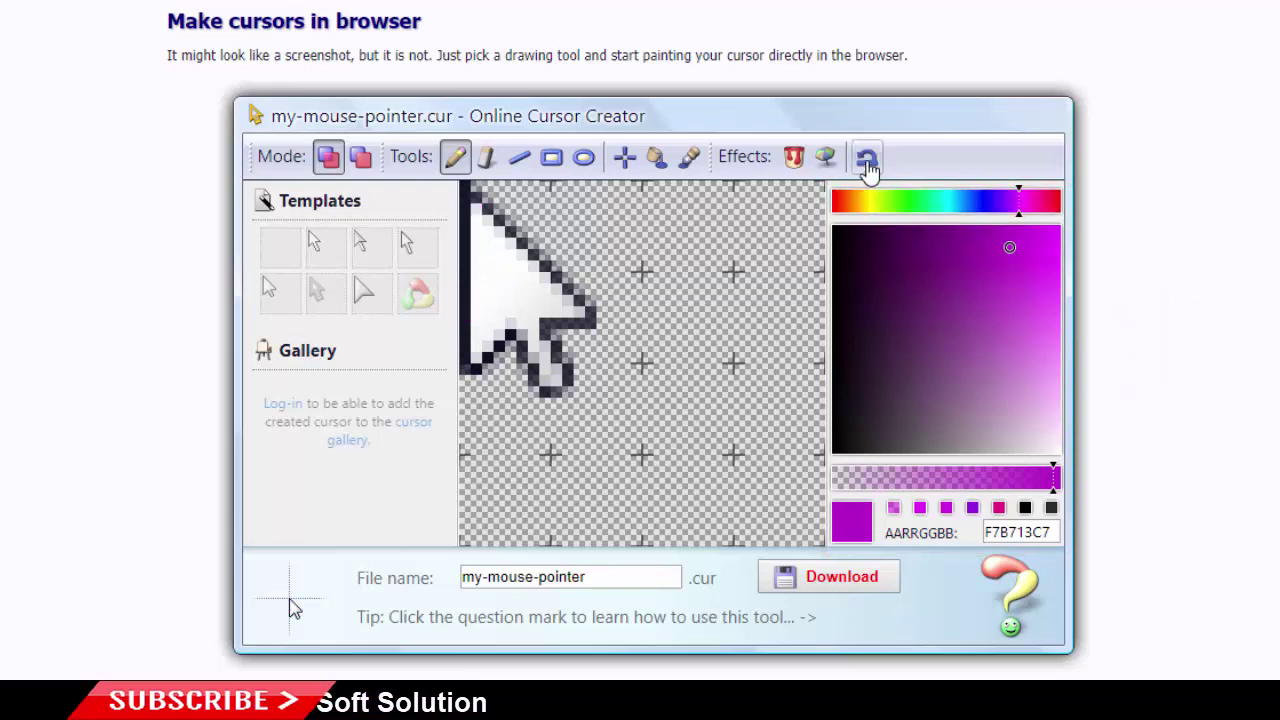
drag(477, 203, 483, 328)
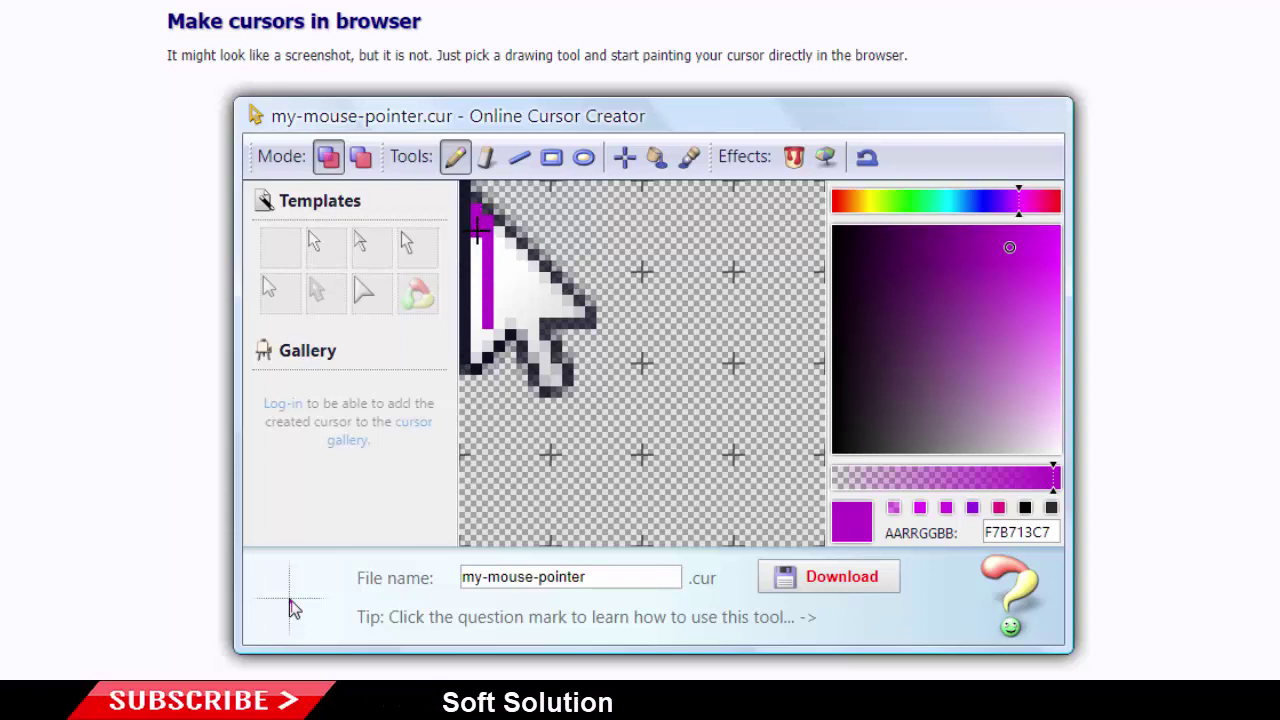
drag(483, 265, 496, 232)
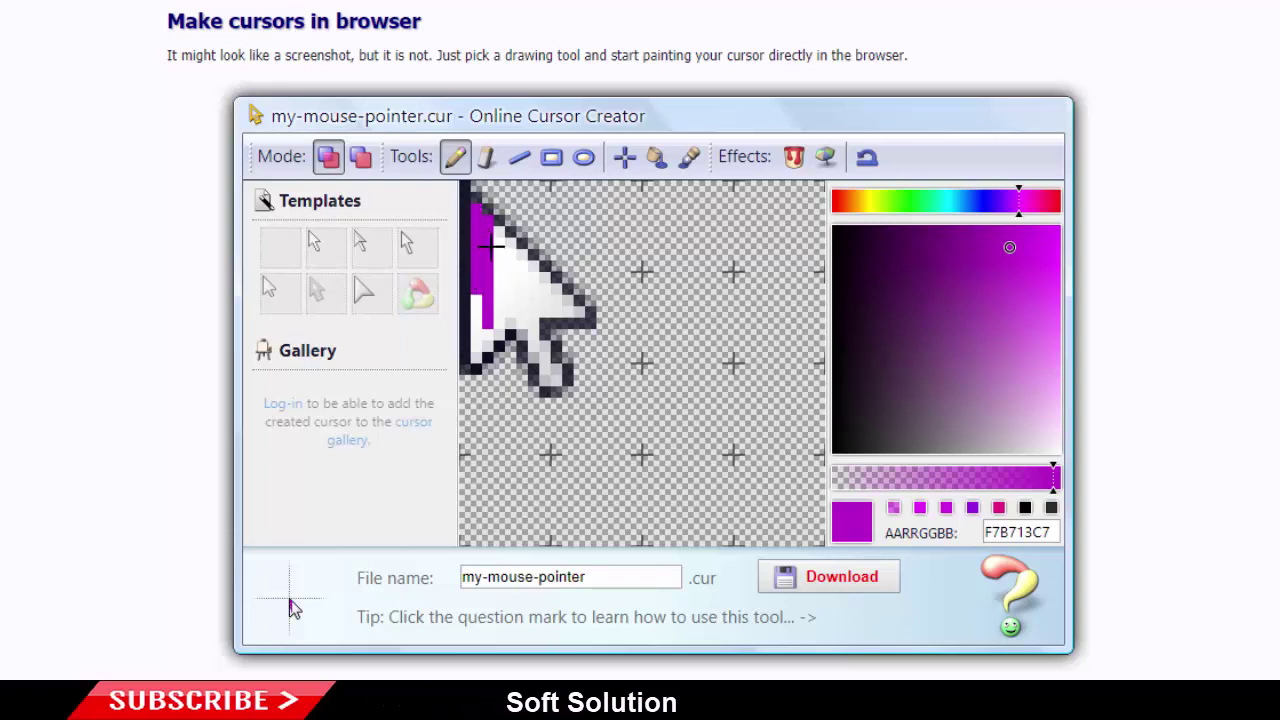
mouse_move(490, 296)
mouse_down()
mouse_move(509, 246)
mouse_move(543, 278)
mouse_move(478, 318)
mouse_move(514, 290)
mouse_up()
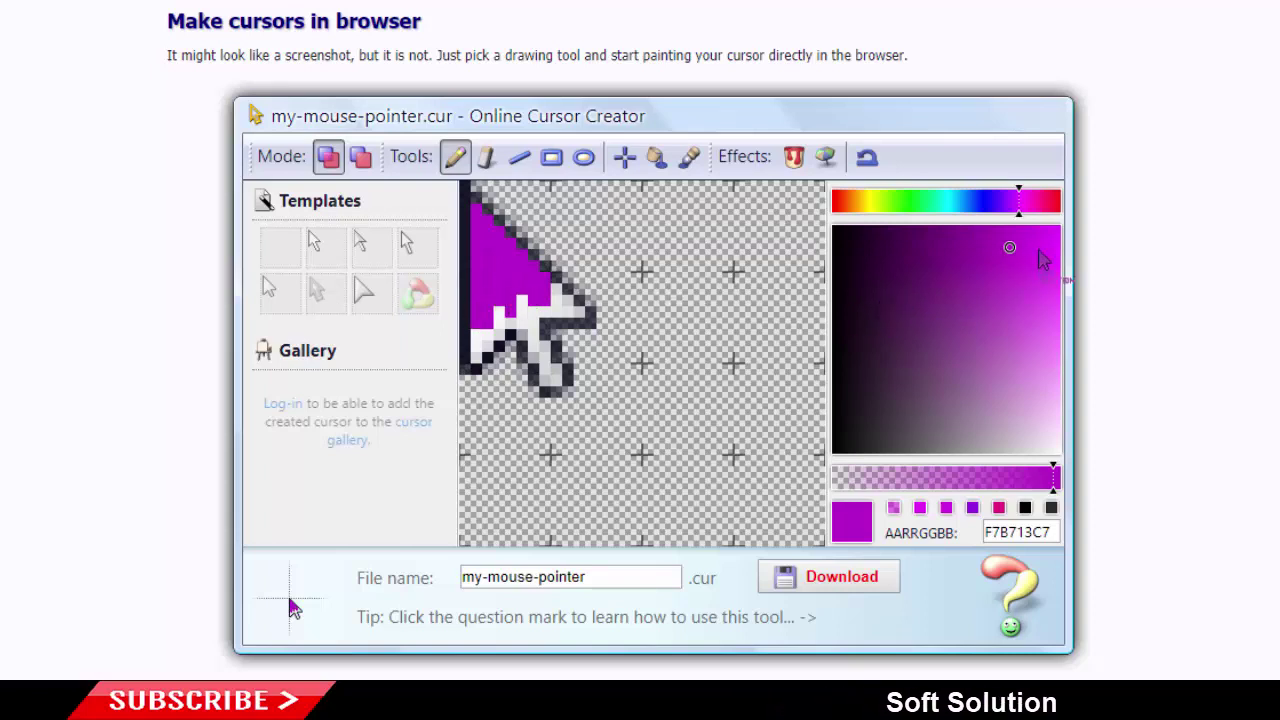
click(1047, 203)
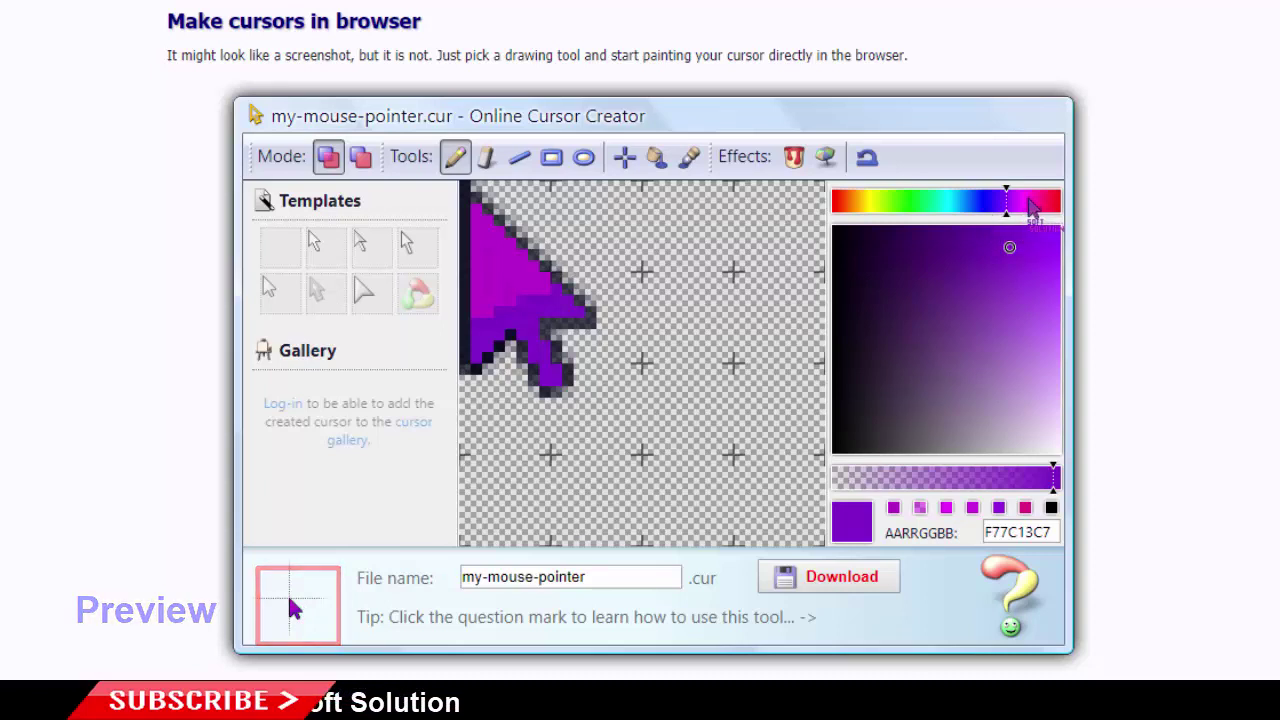
Paint a magenta band across the arrow's lower body, then return to a recent purple swatch.
click(1023, 203)
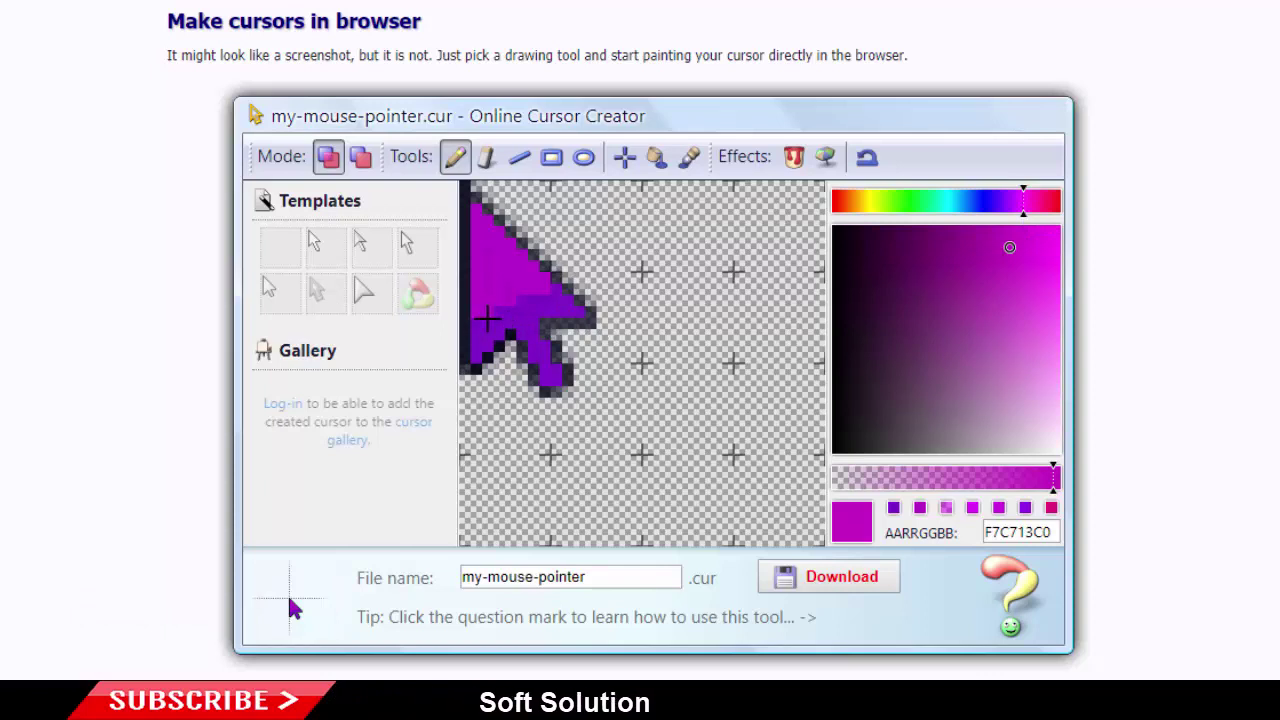
mouse_move(479, 313)
mouse_down()
mouse_move(523, 299)
mouse_move(479, 320)
mouse_up()
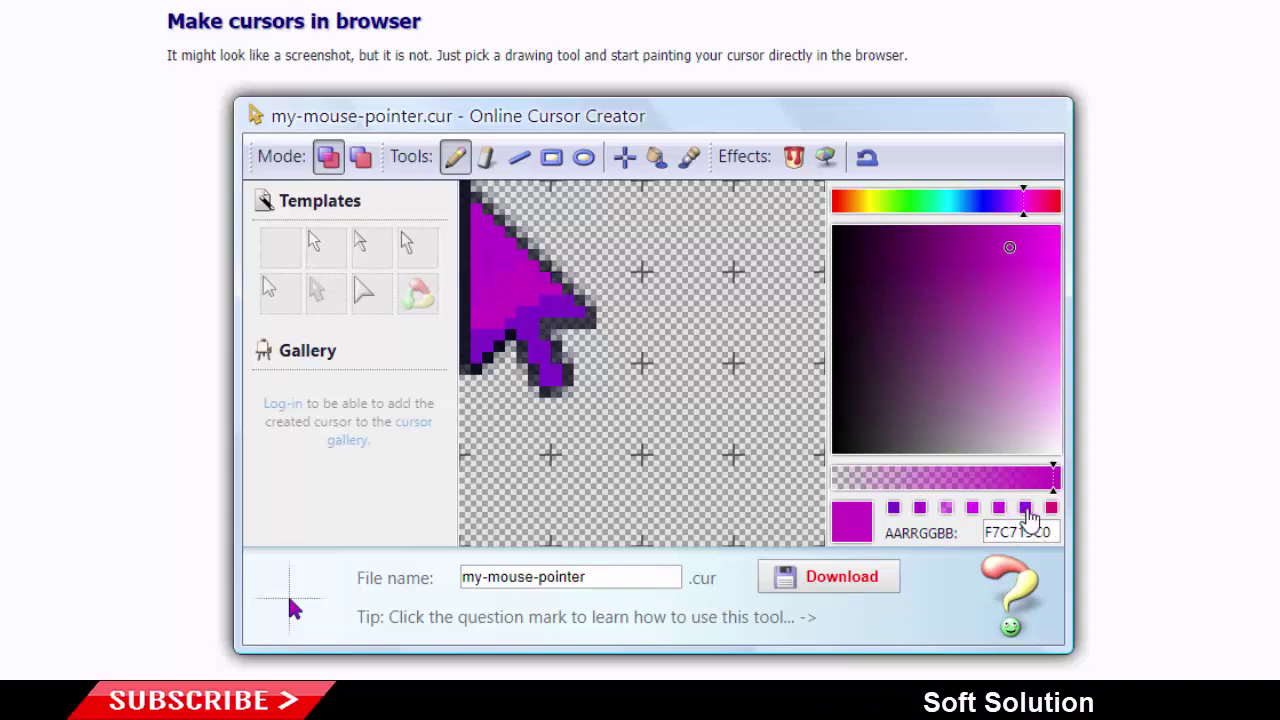
click(1026, 510)
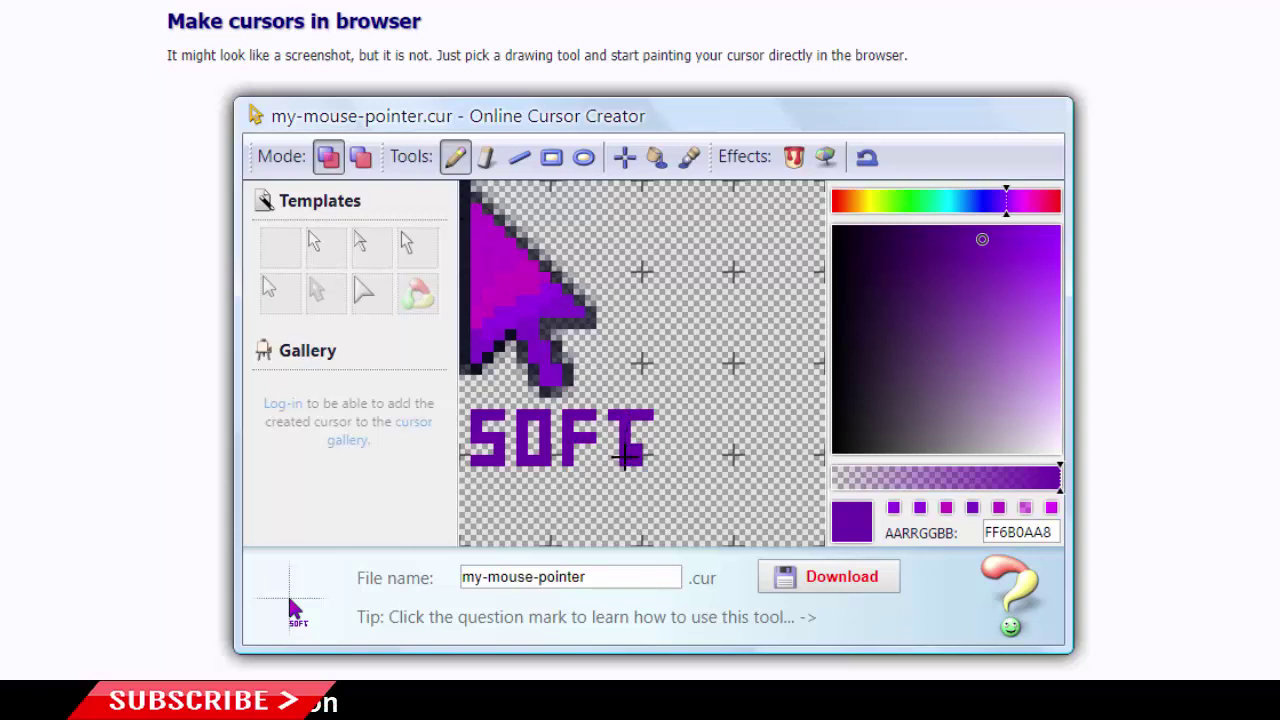
Letter SOFT below the arrow with the single-pixel pencil and begin a second line underneath.
click(486, 157)
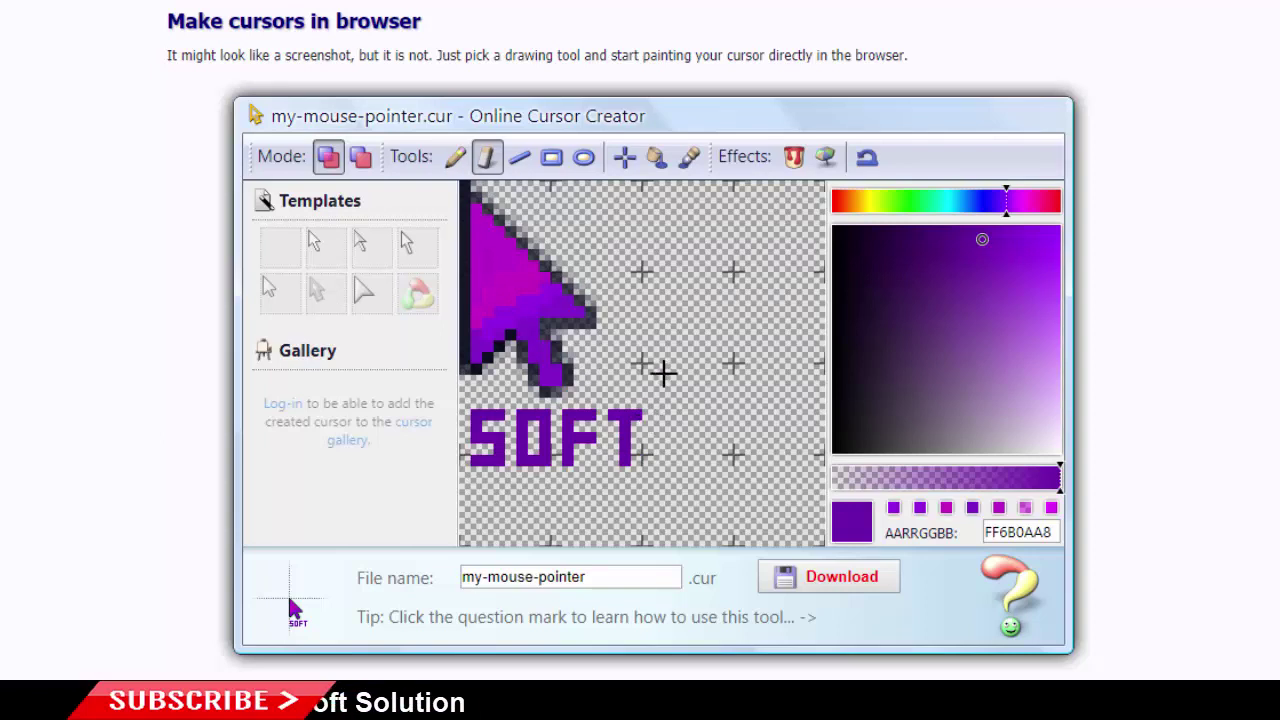
click(456, 160)
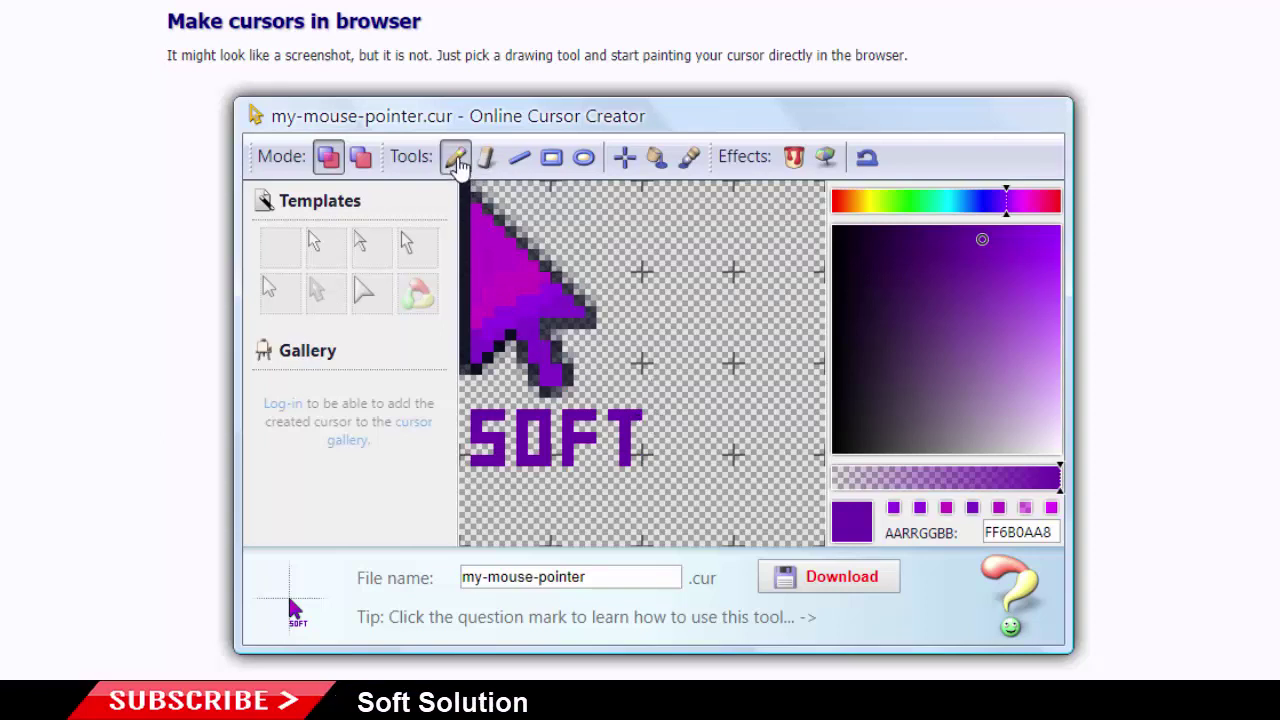
click(481, 492)
Draw S, O, L and the following letters up to SOLUTI, undoing one stray stroke.
mouse_move(481, 492)
mouse_down()
mouse_move(490, 530)
mouse_move(465, 540)
mouse_up()
mouse_move(509, 491)
mouse_down()
mouse_move(528, 542)
mouse_move(538, 492)
mouse_up()
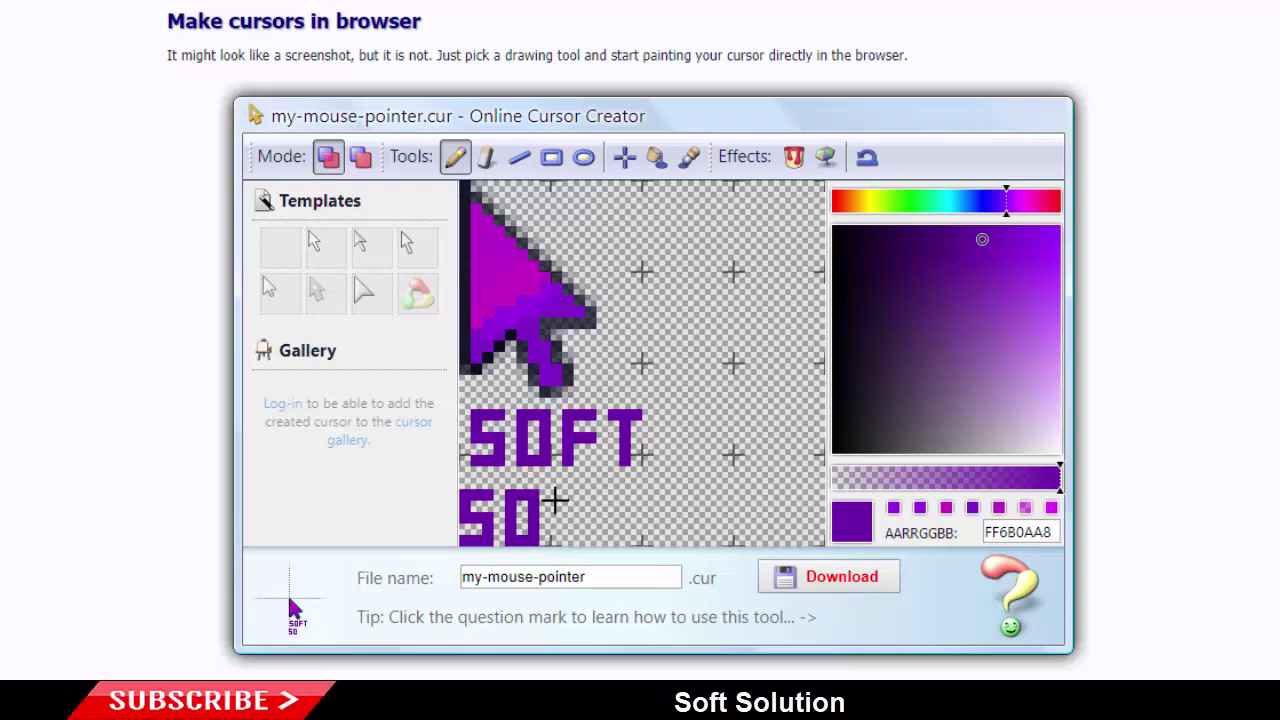
mouse_move(555, 492)
mouse_down()
mouse_move(560, 538)
mouse_move(584, 540)
mouse_up()
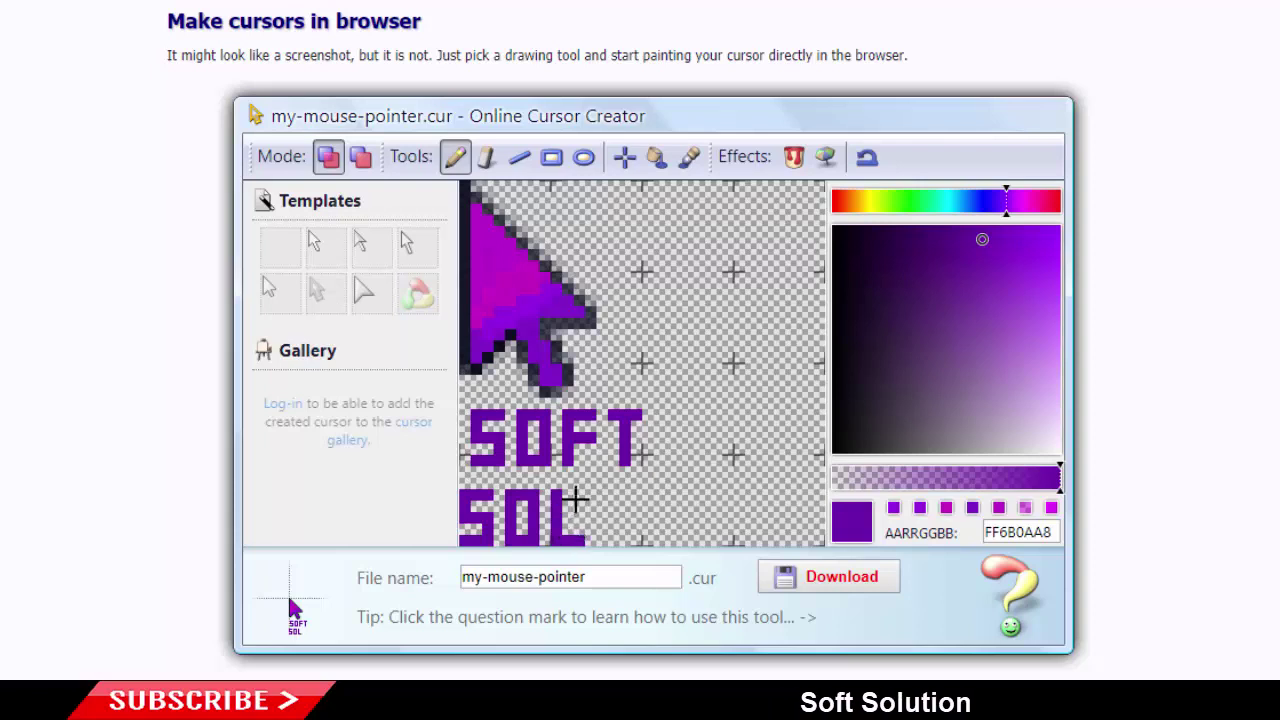
drag(591, 492, 591, 538)
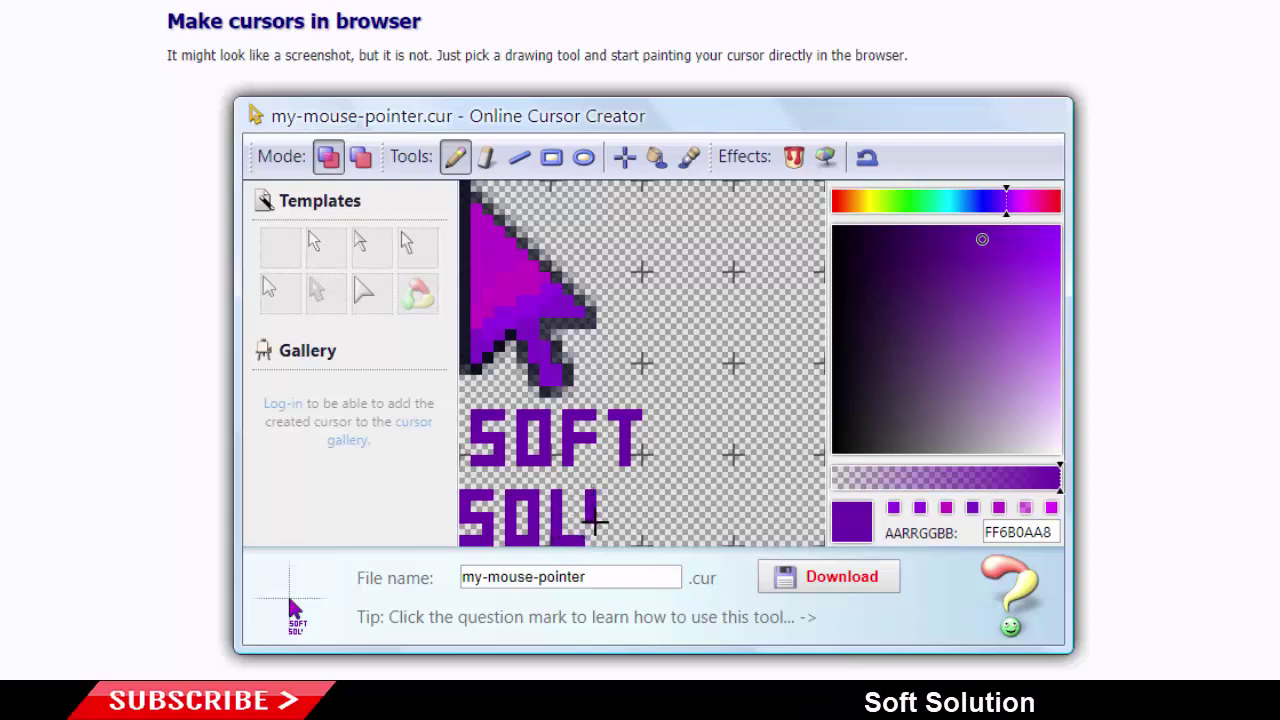
click(866, 157)
drag(603, 497, 605, 535)
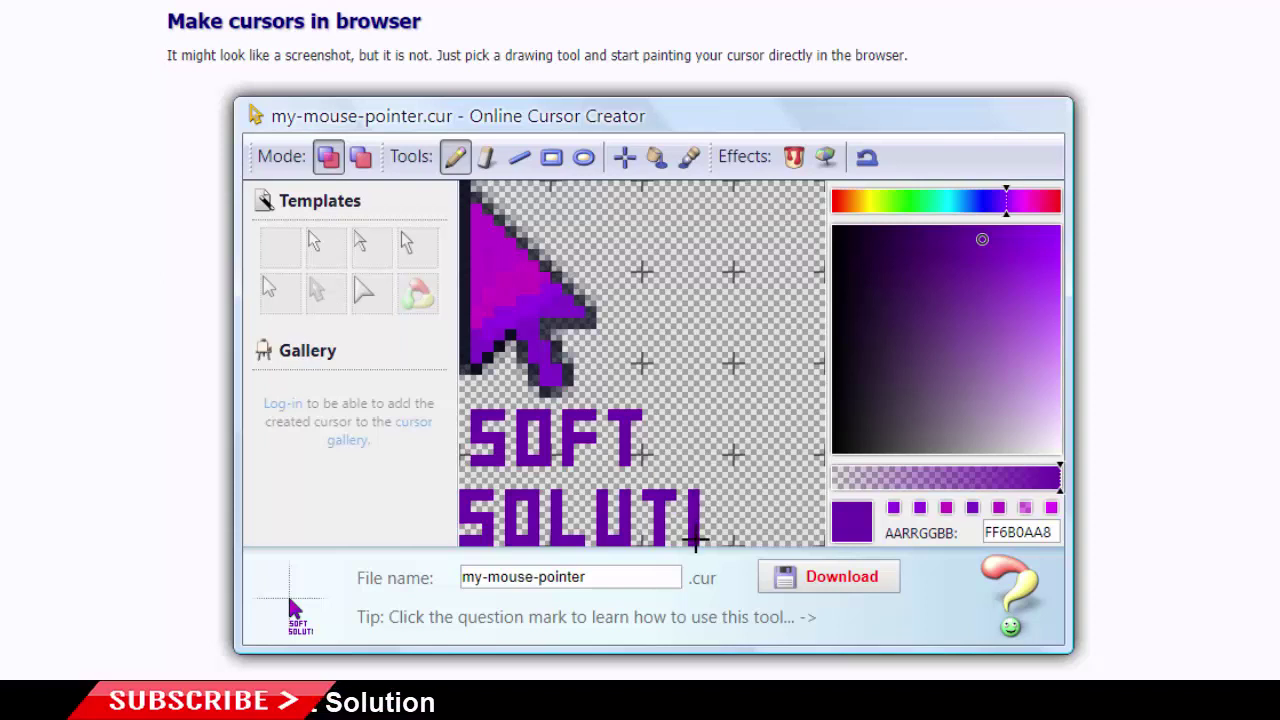
mouse_move(716, 497)
mouse_down()
mouse_move(741, 508)
mouse_move(714, 493)
mouse_up()
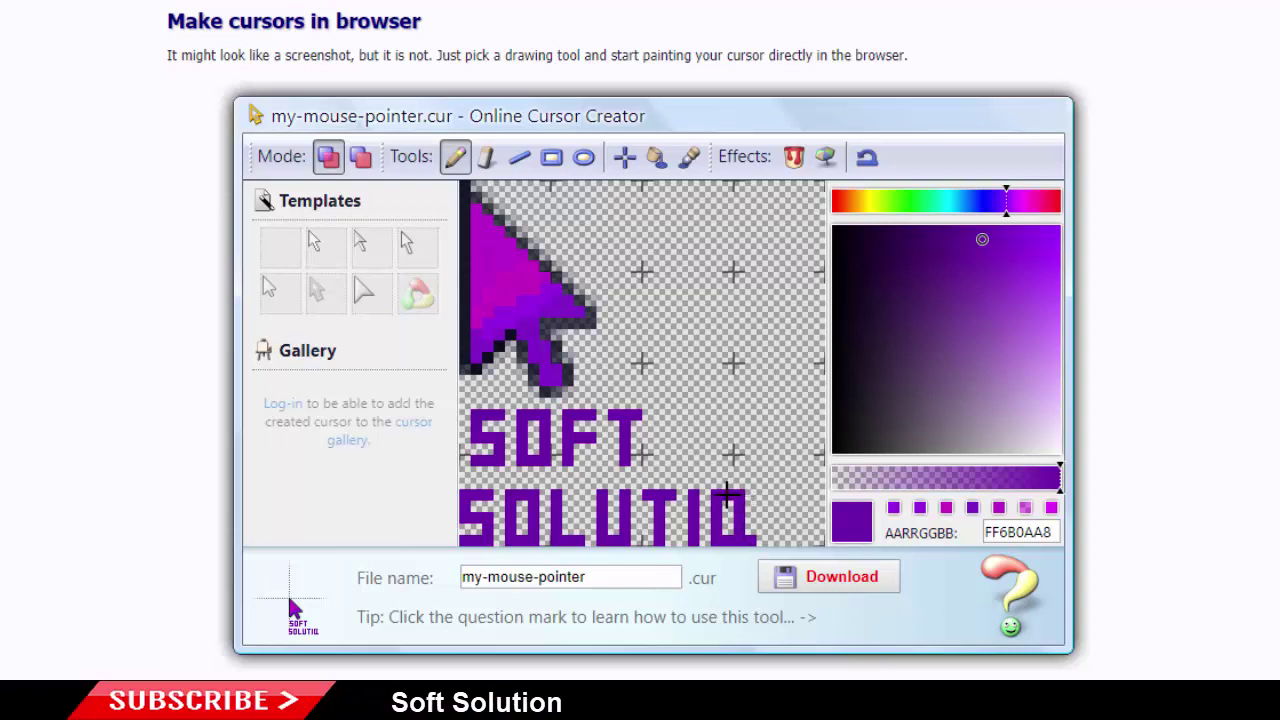
Erase the Q's tail to make an O, then draw the final N.
click(487, 157)
drag(742, 526, 750, 546)
click(464, 159)
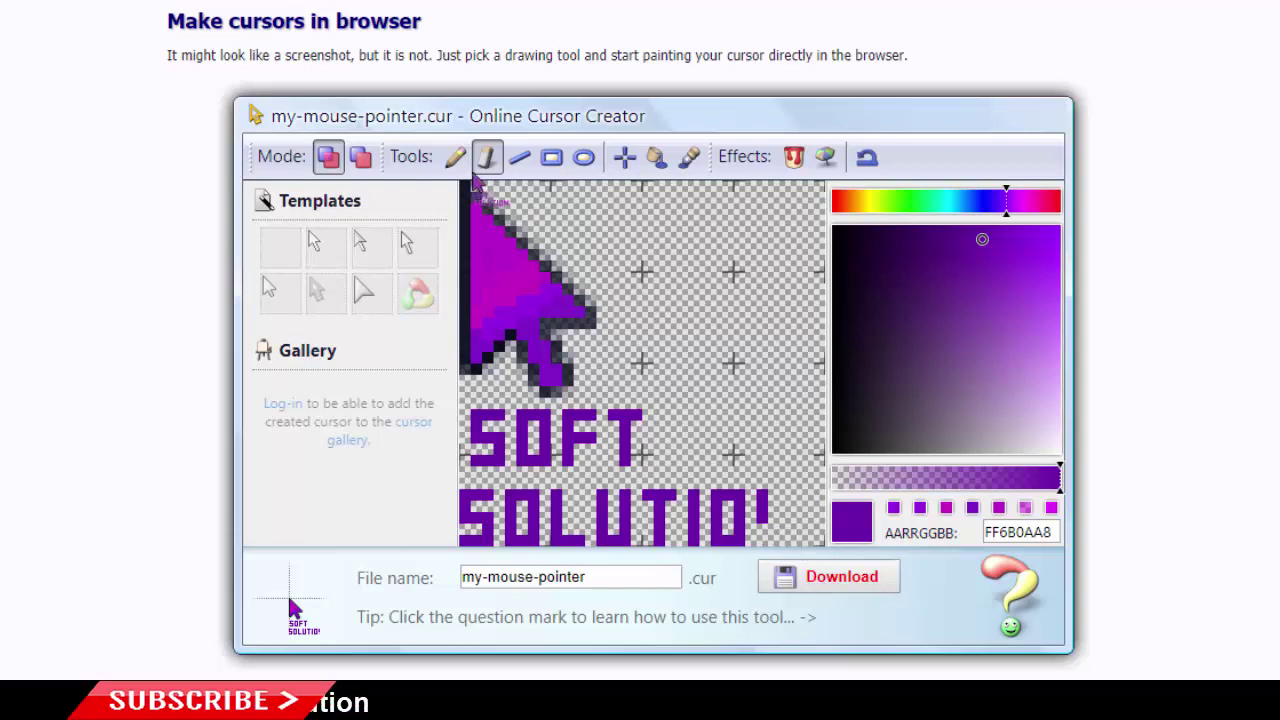
click(455, 157)
click(762, 519)
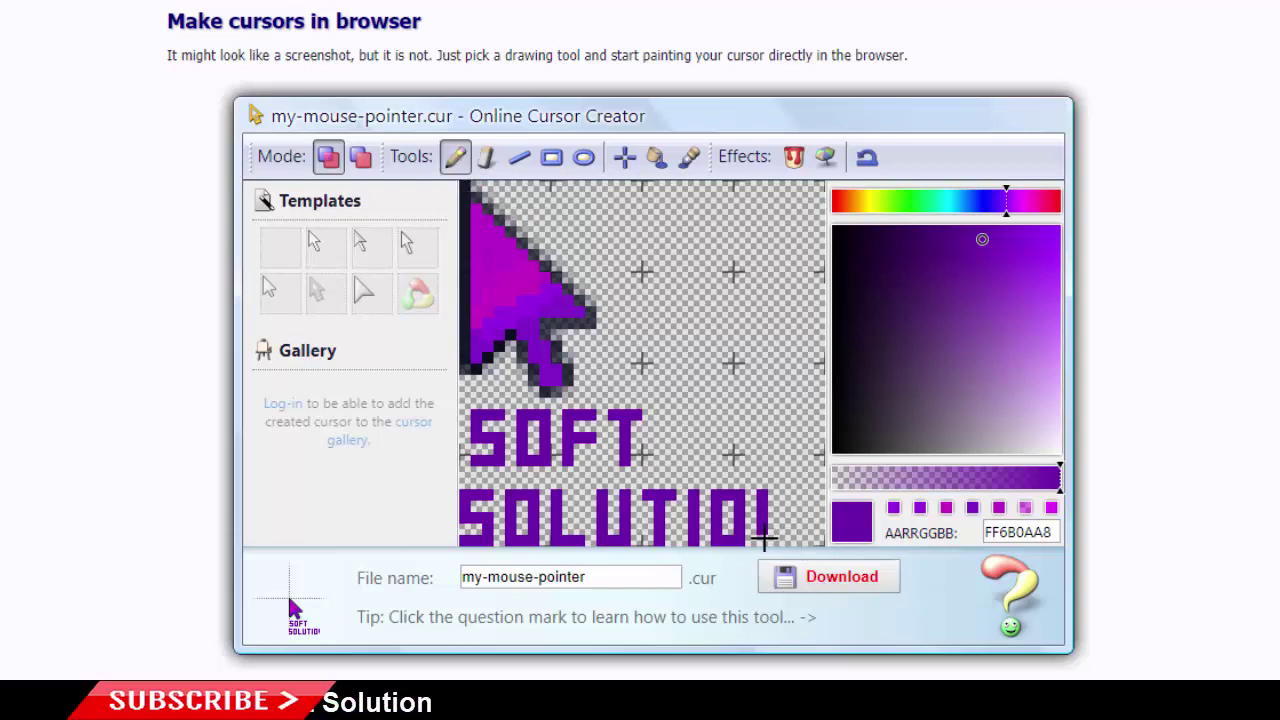
drag(796, 497, 797, 543)
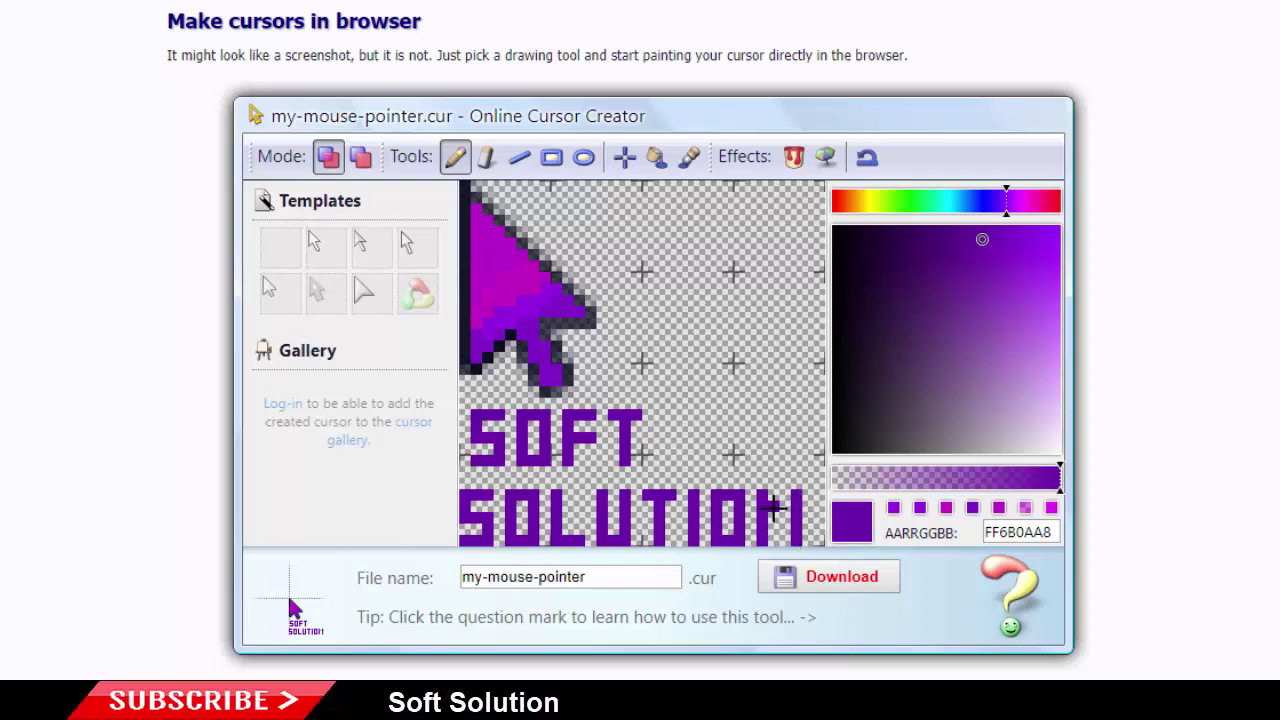
drag(773, 507, 783, 521)
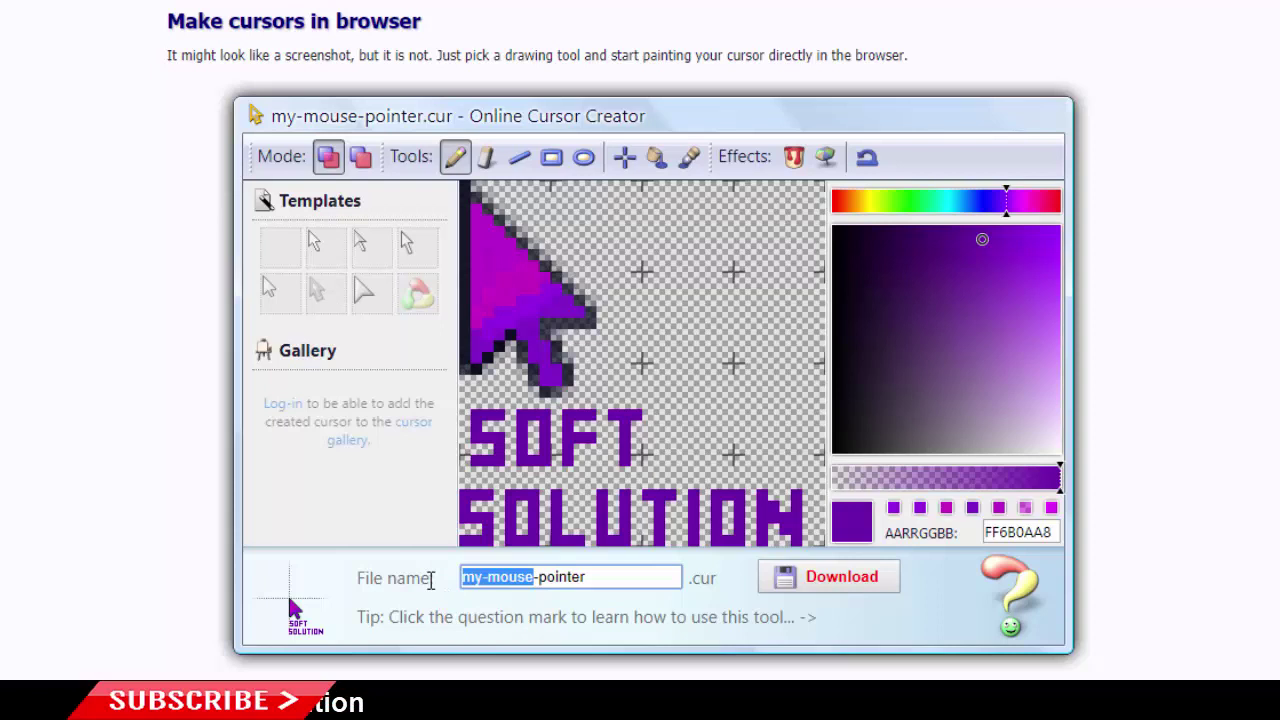
Name the cursor Soft-Solution-pointer and download it as a .cur file.
text(Soft-Sol)
text(ut)
text(ion)
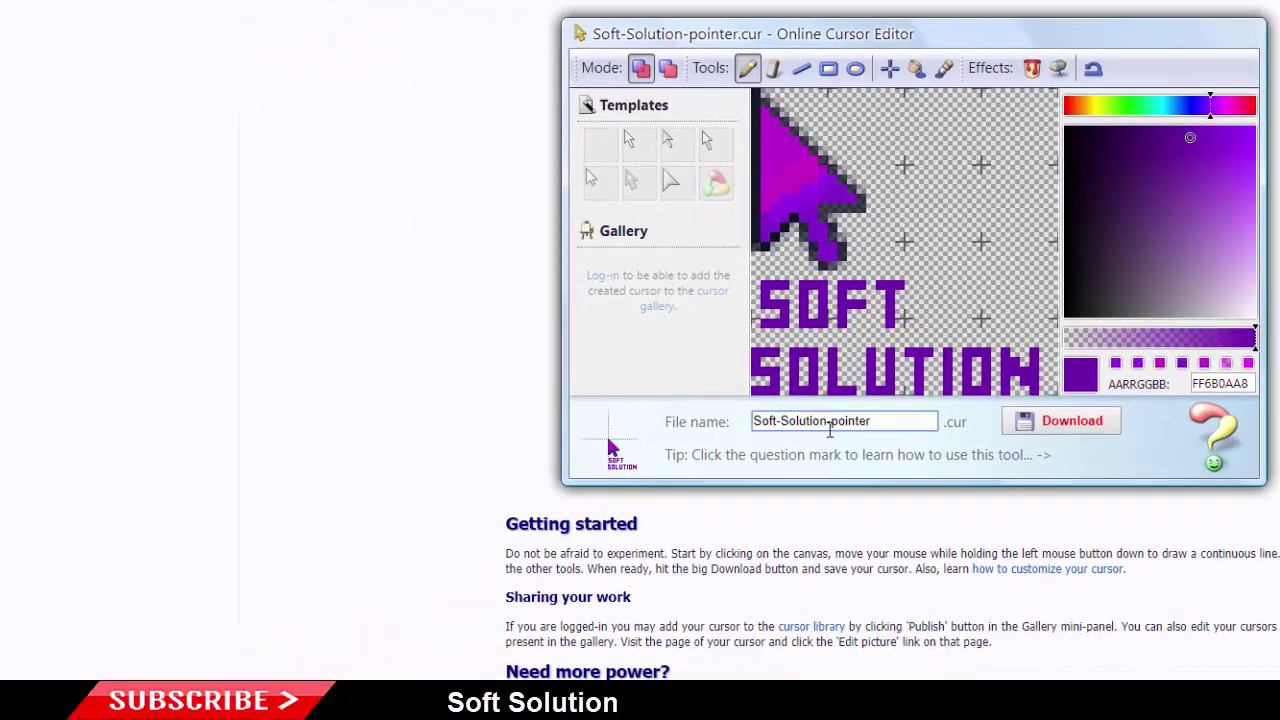
click(1070, 430)
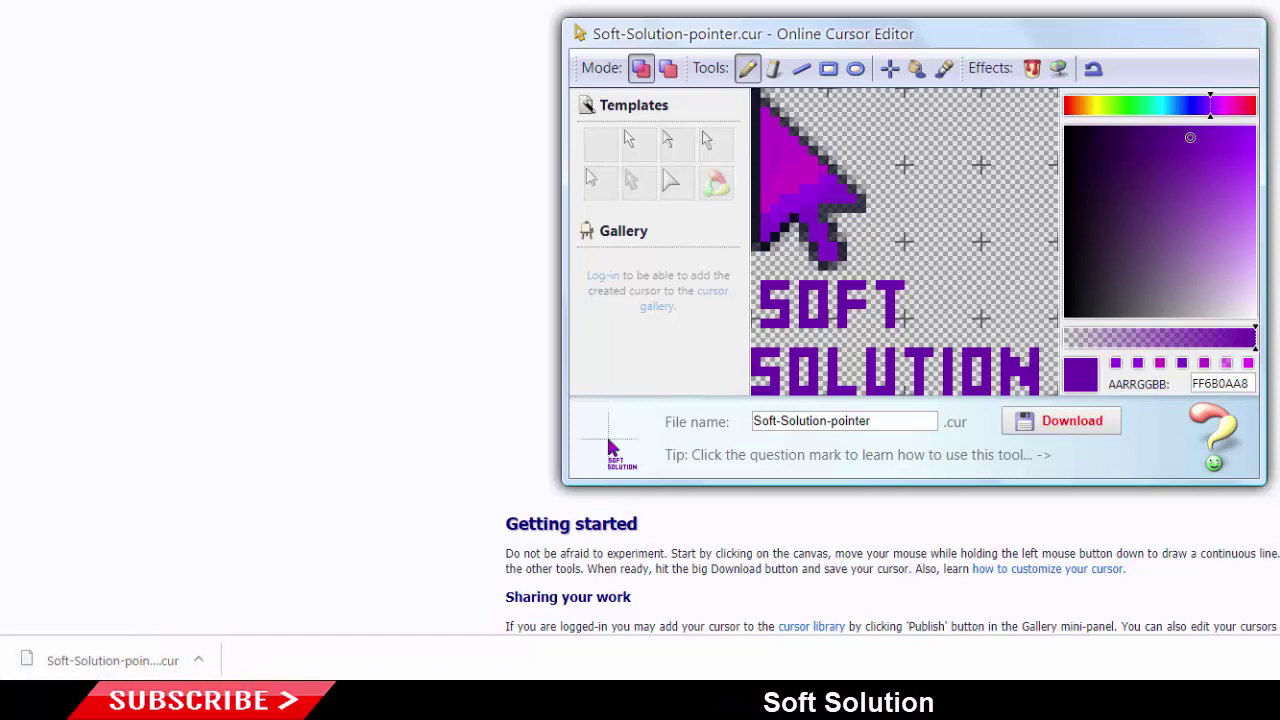
click(20, 700)
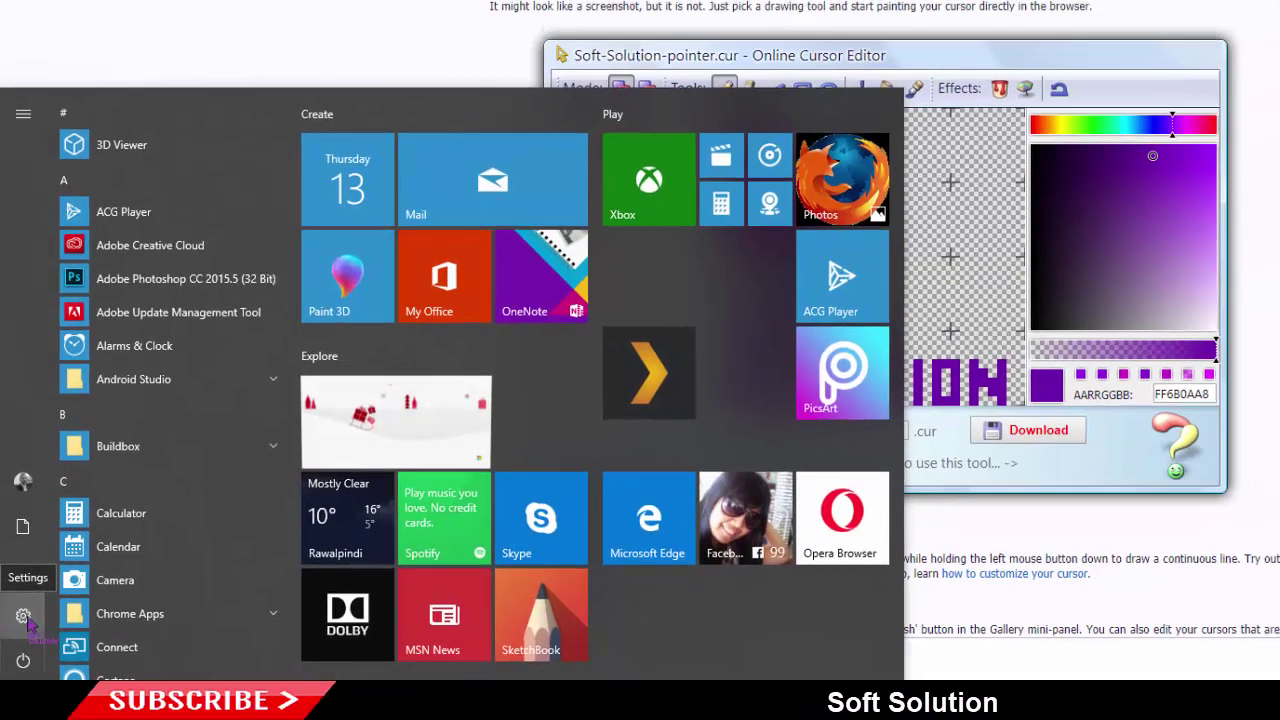
Go to Devices > Mouse in Windows Settings and open the Mouse Properties dialog.
click(24, 616)
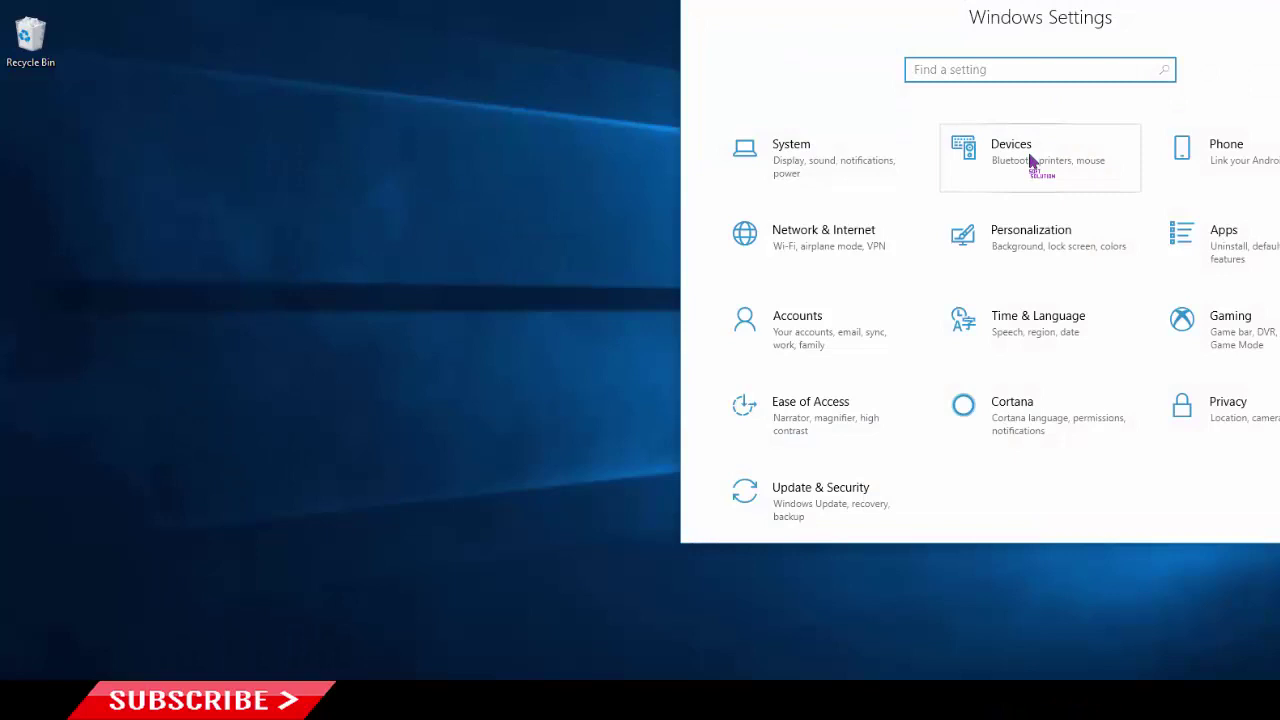
click(1030, 163)
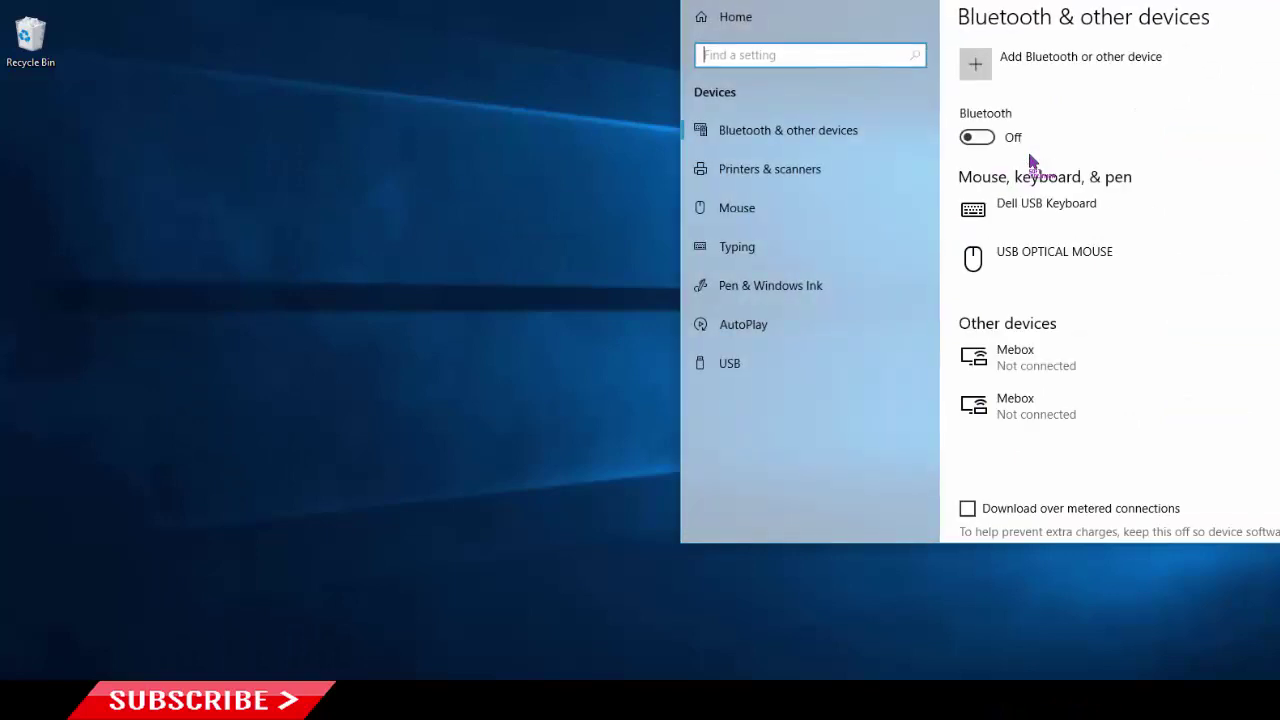
click(810, 224)
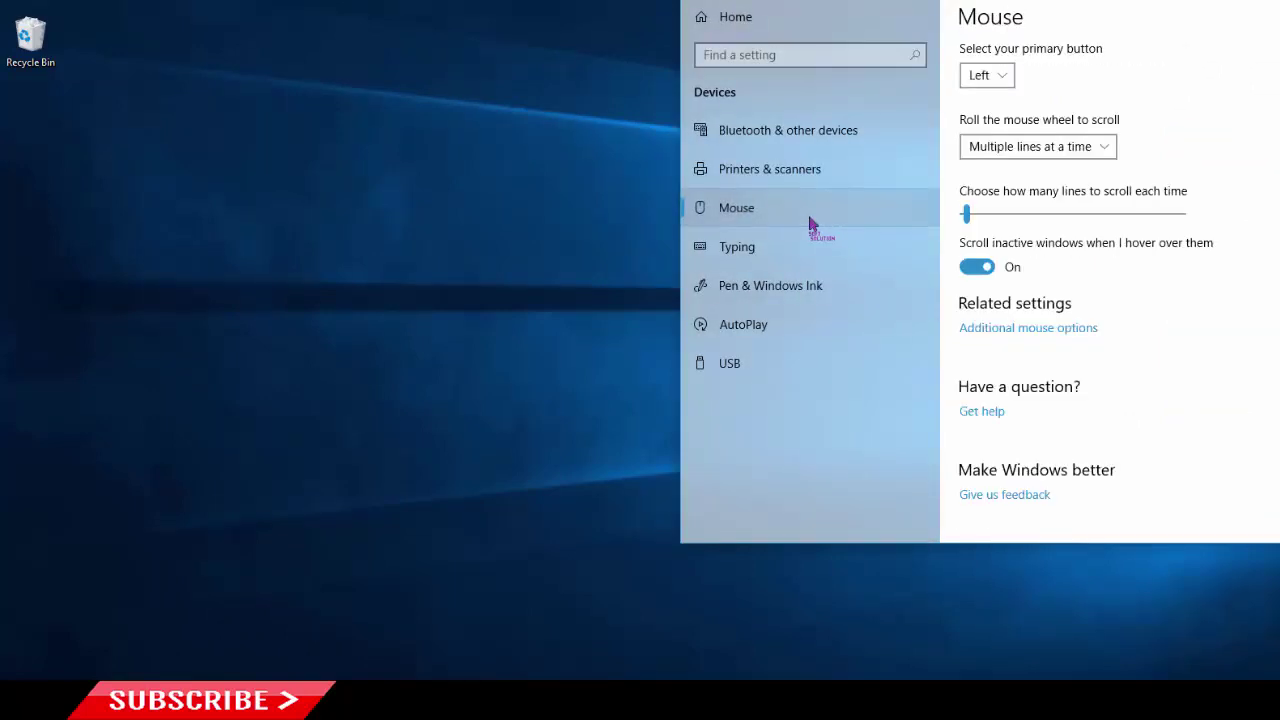
click(987, 330)
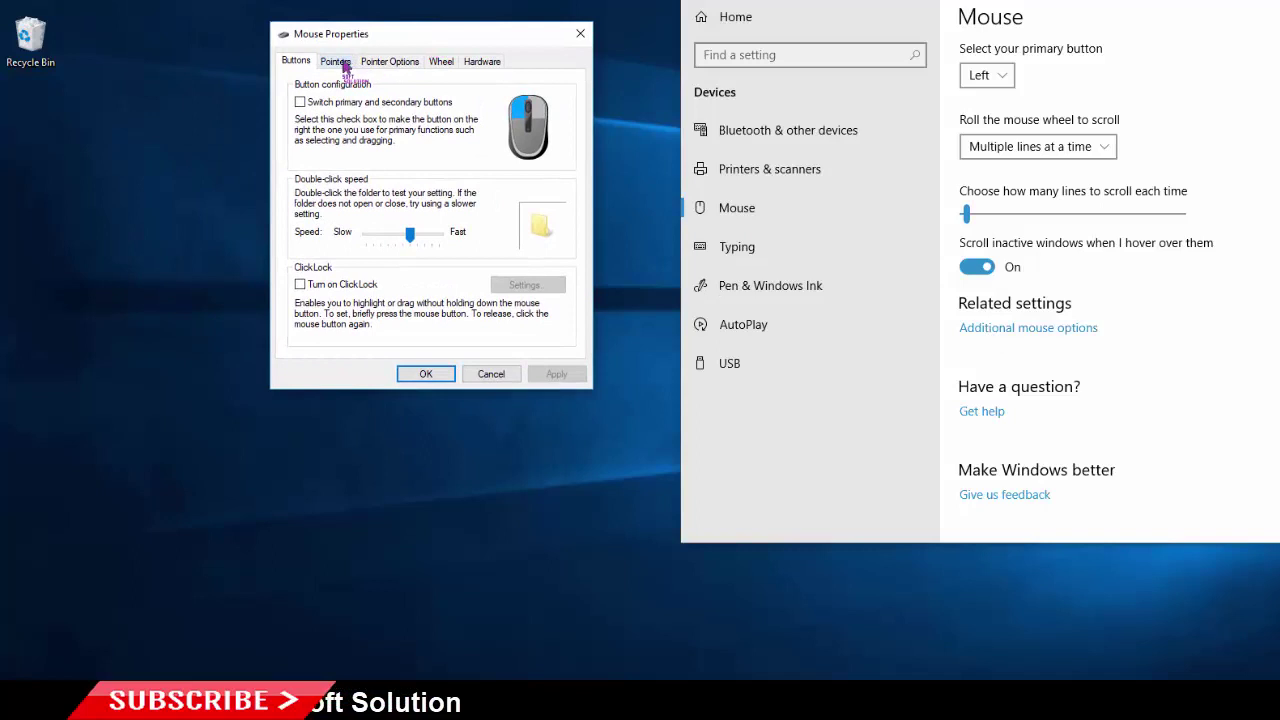
Assign Soft-Solution-pointer (2) from Downloads to the Normal Select pointer and confirm with OK.
click(336, 62)
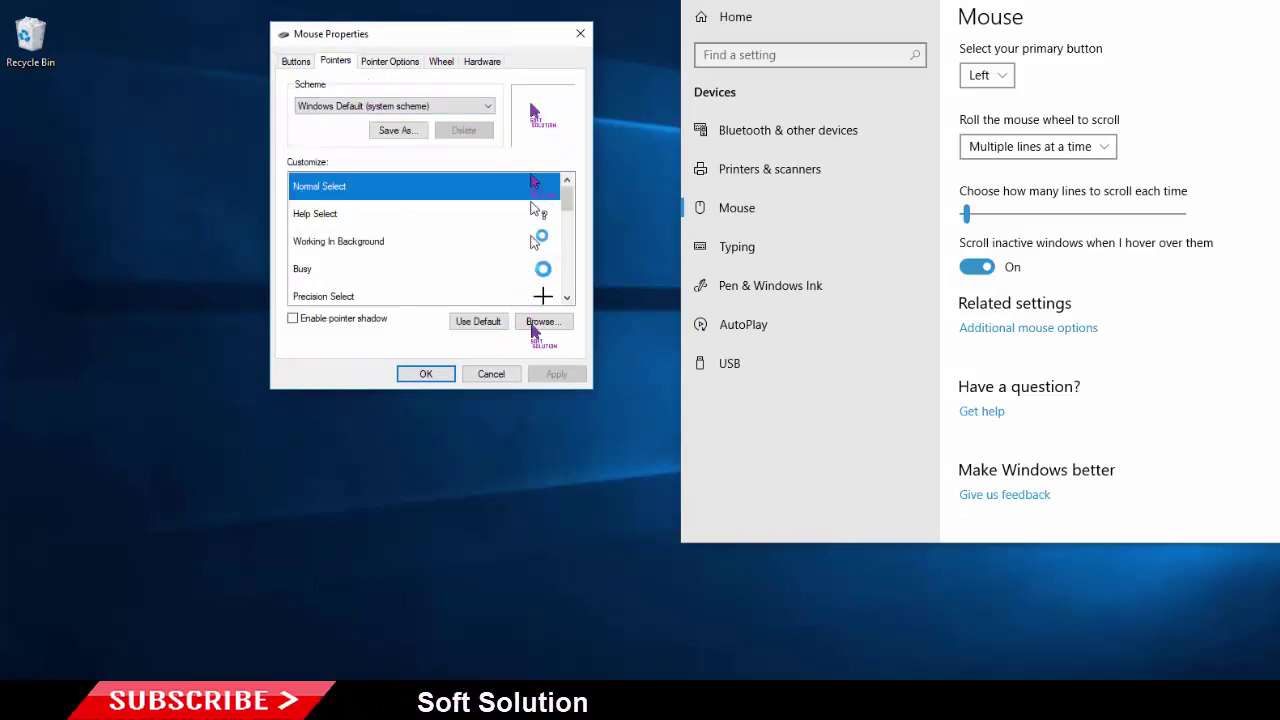
click(532, 323)
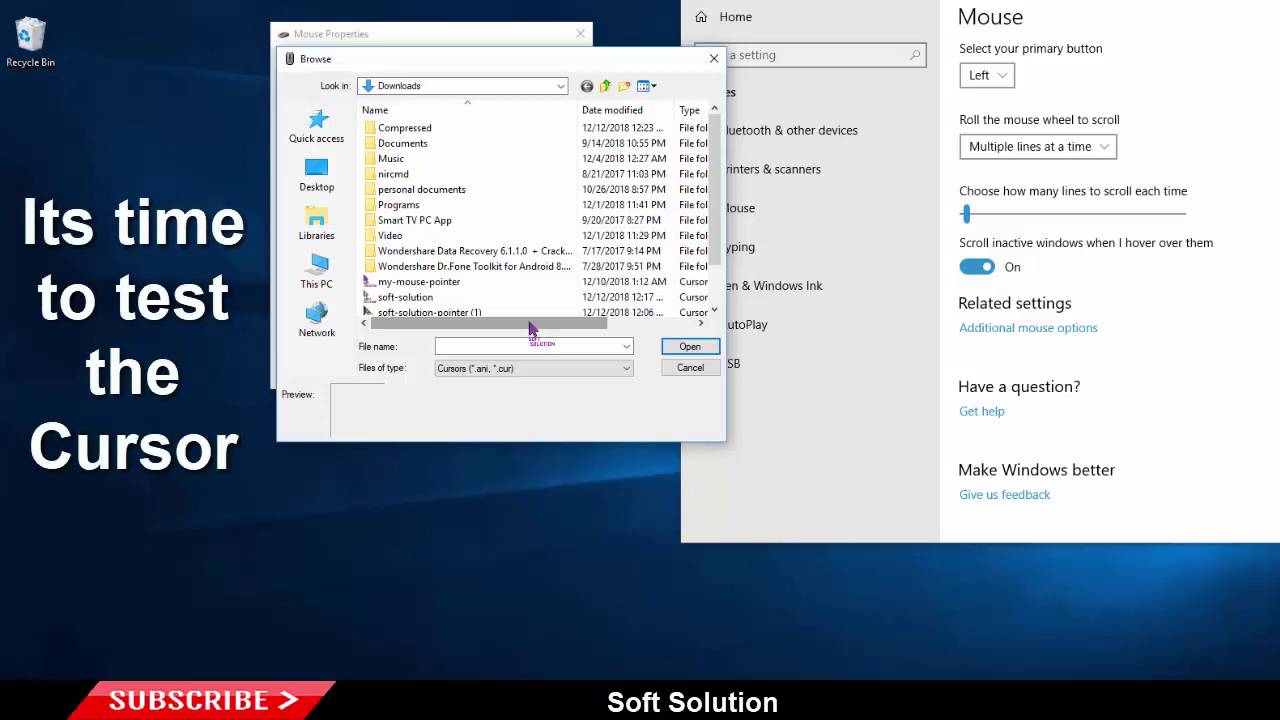
mouse_move(531, 327)
mouse_down()
mouse_move(632, 328)
mouse_move(500, 328)
mouse_up()
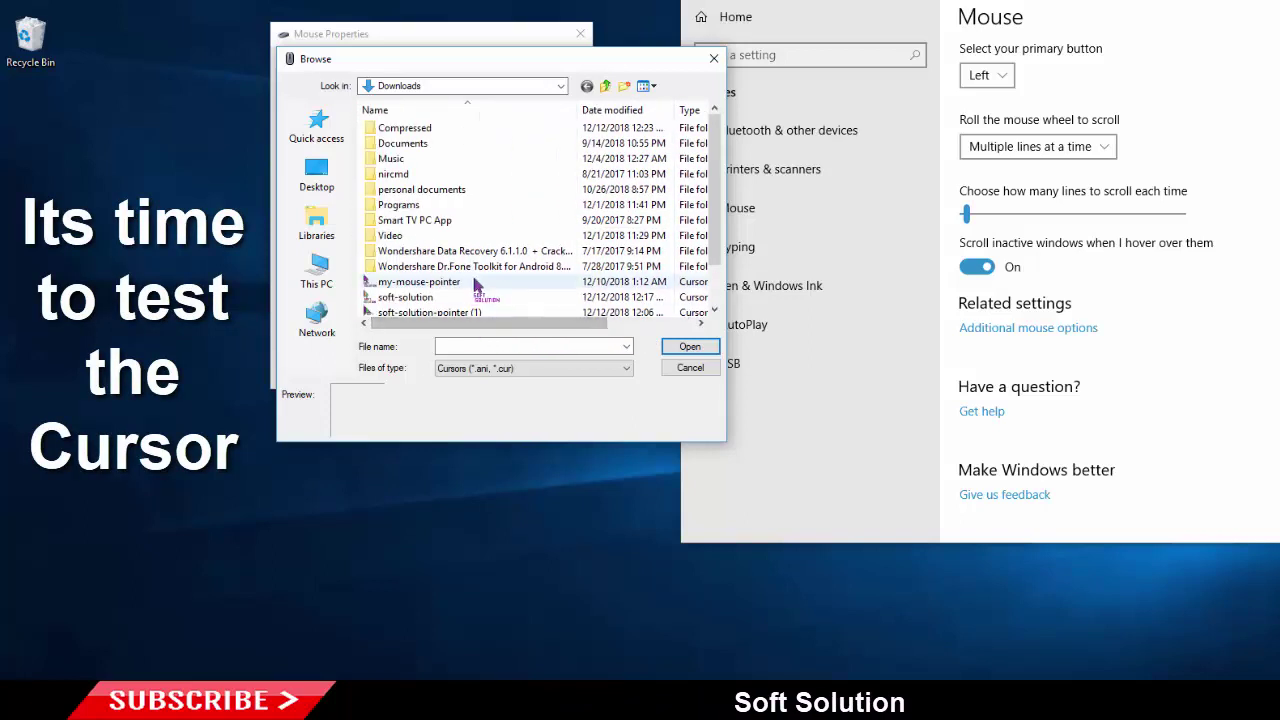
scroll(476, 285, down, 1)
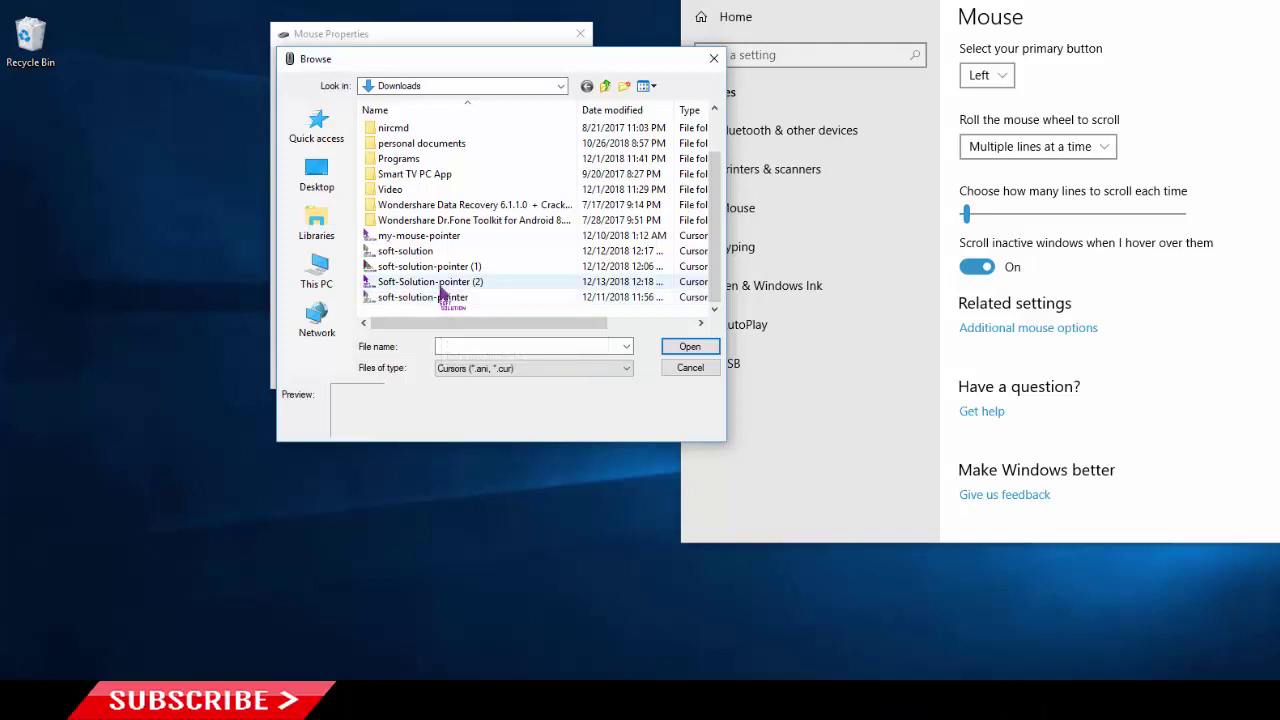
double_click(437, 290)
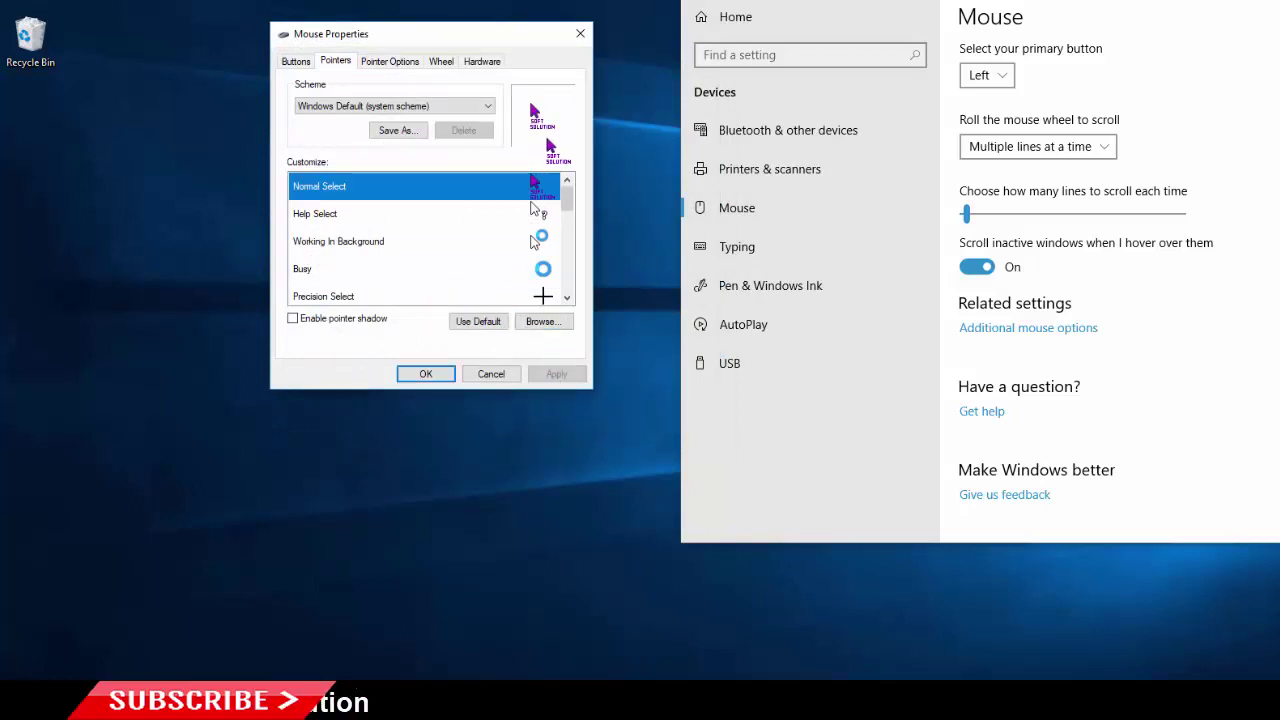
click(426, 374)
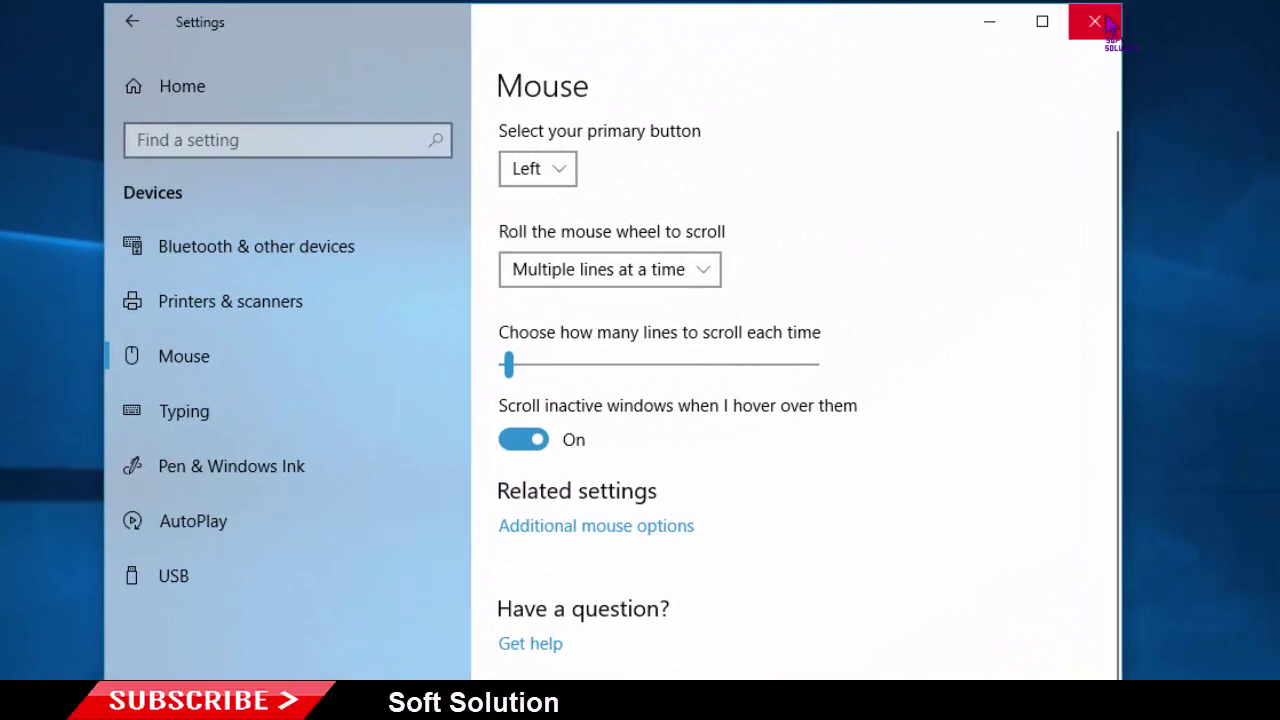
Close the Windows Settings window to reveal the desktop with the purple cursor active.
click(1092, 24)
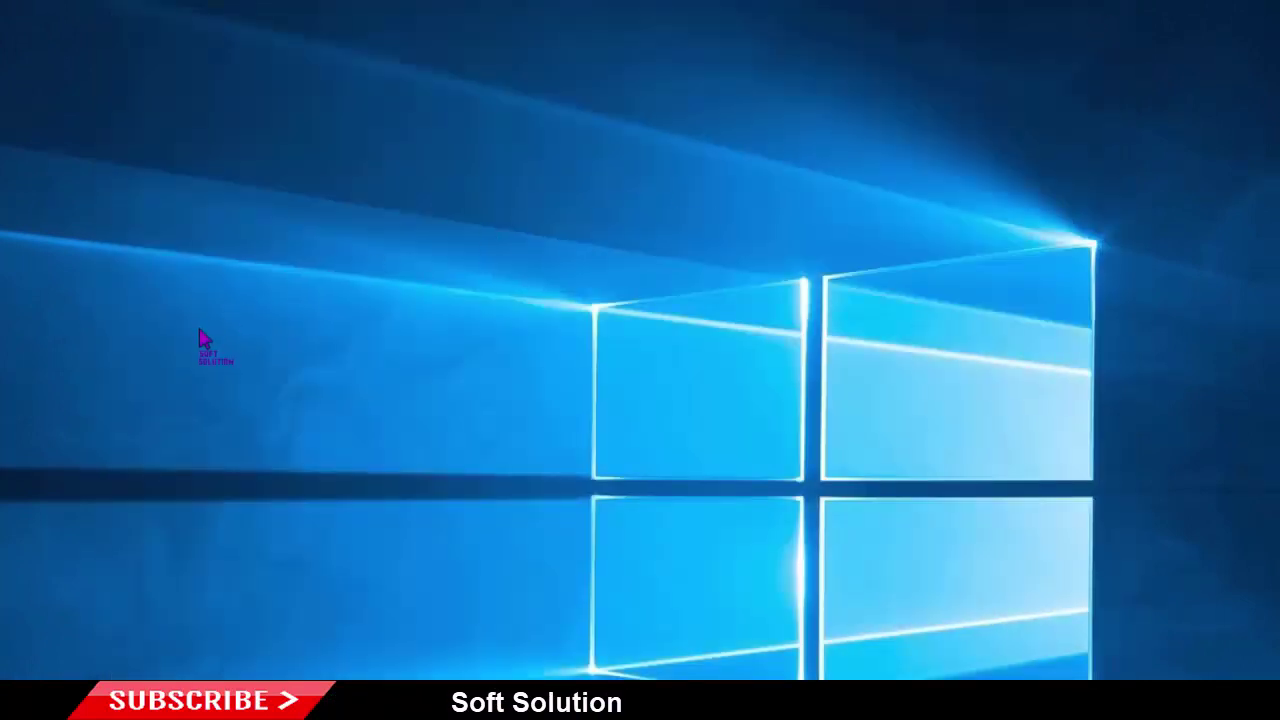